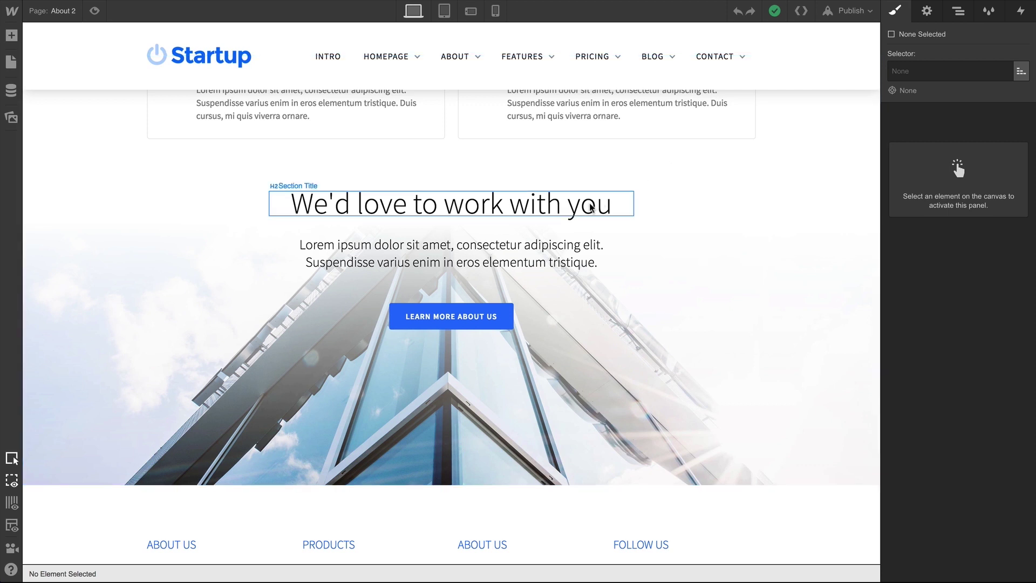
# Step: Place a Rich Text block with sample headings and paragraphs in the Blog Post Page Content box
pyautogui.click(590, 204)
pyautogui.click(566, 244)
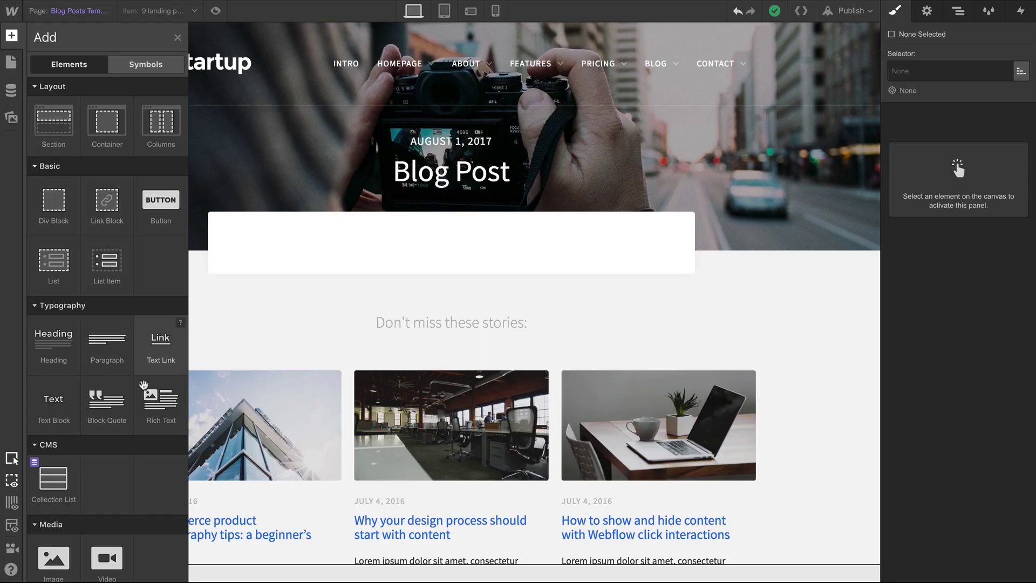
pyautogui.moveTo(162, 405); pyautogui.dragTo(281, 243)
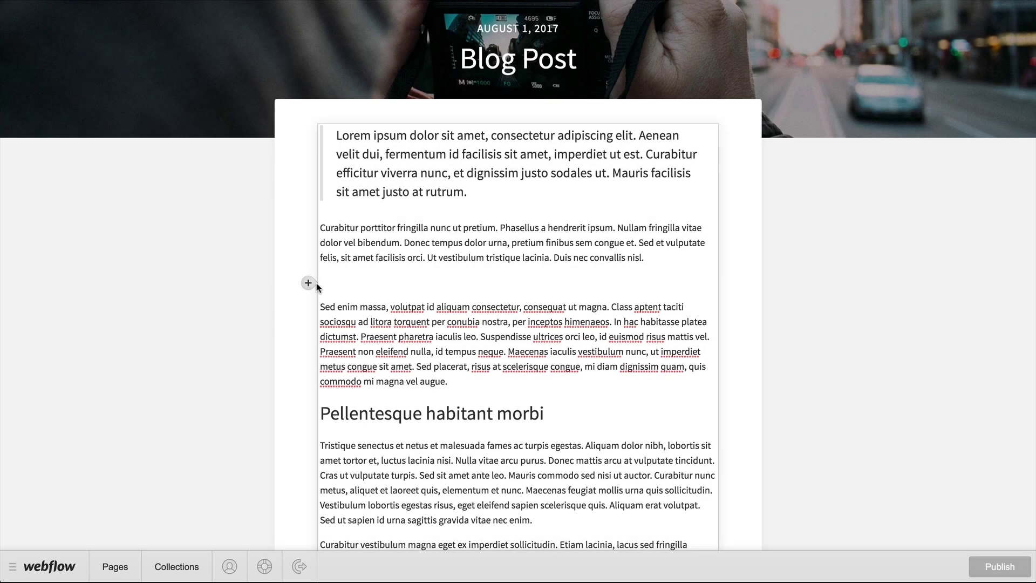
# Step: Insert City Image.jpg below the first paragraph and align it left
pyautogui.click(309, 283)
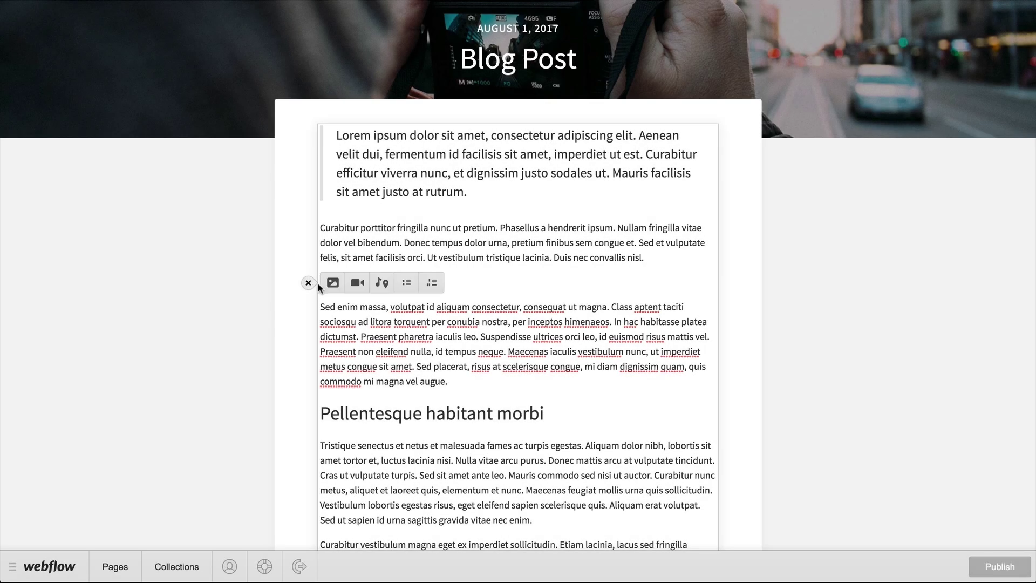
pyautogui.click(333, 284)
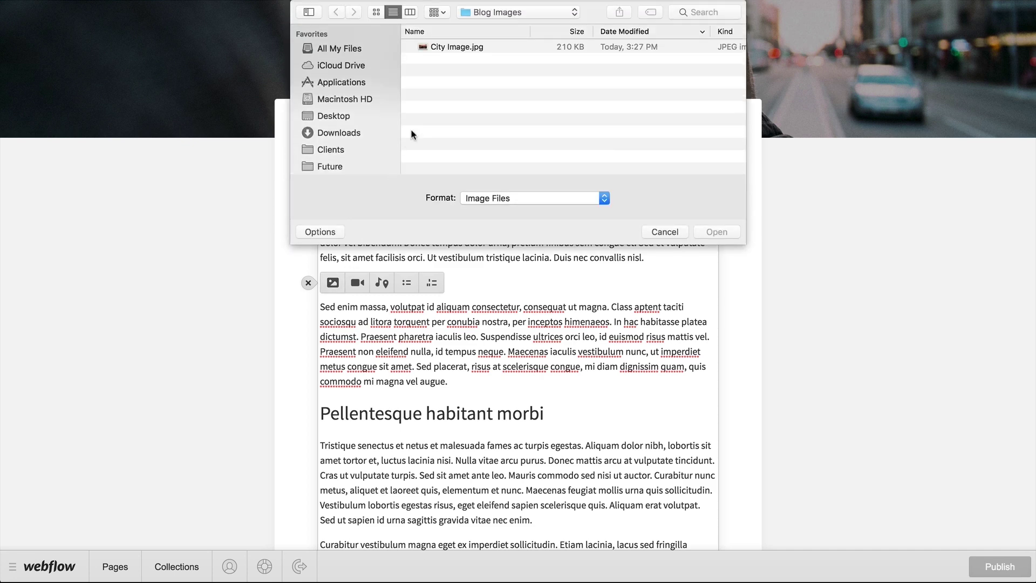
pyautogui.click(454, 50)
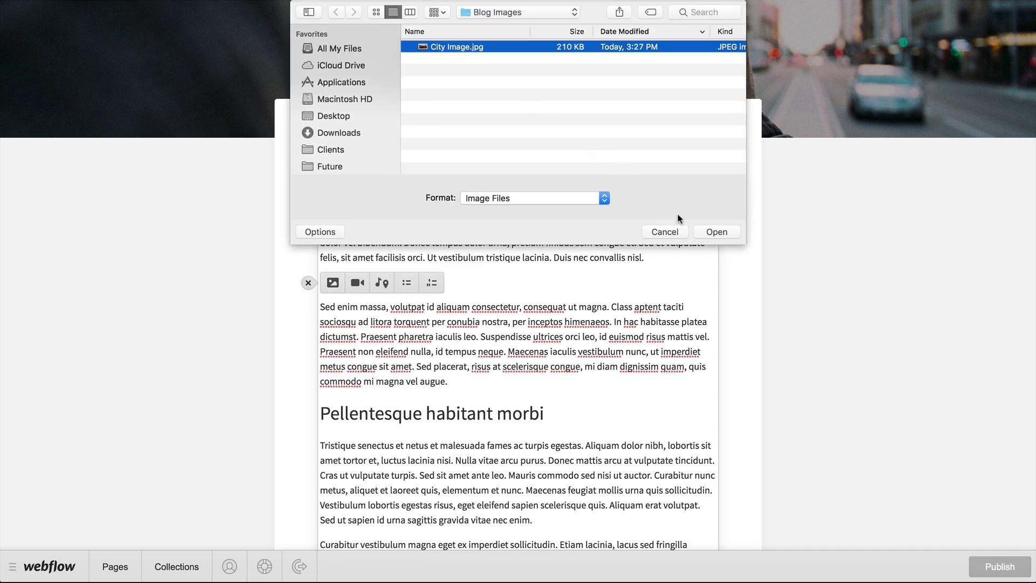
pyautogui.click(703, 232)
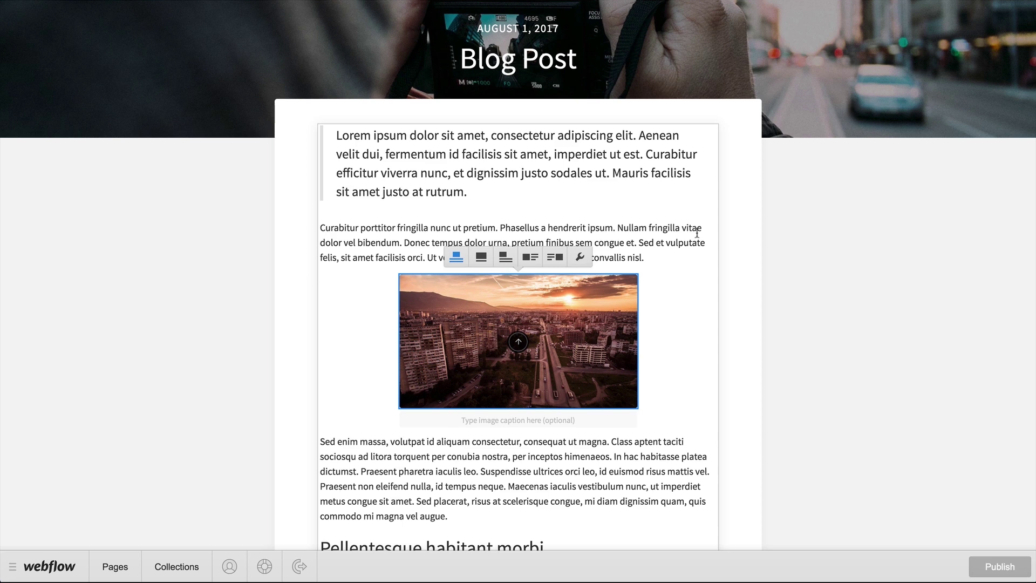
pyautogui.click(506, 256)
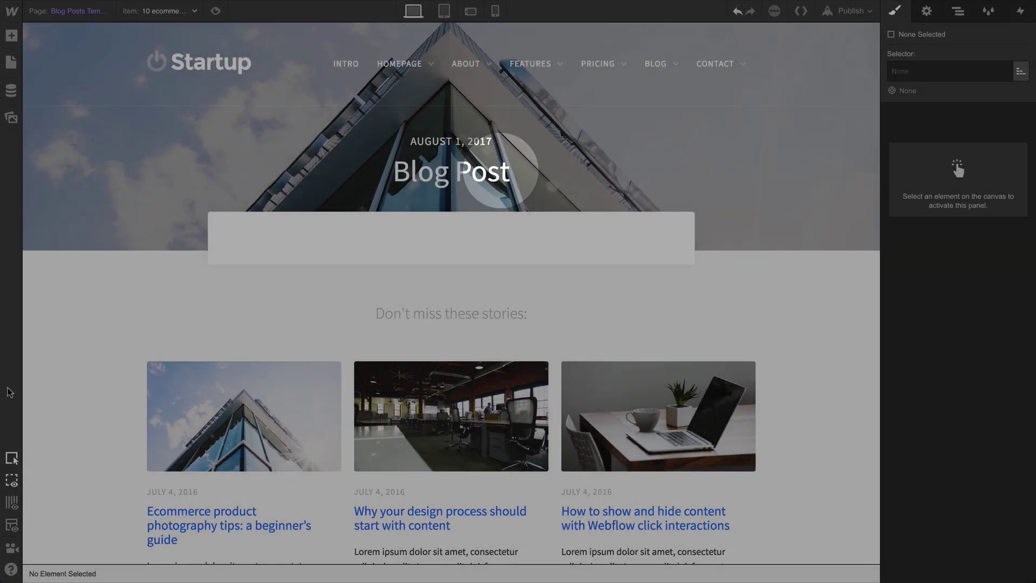
# Step: Add a Rich Text block and add the line 'A new line of text' below its first paragraph
pyautogui.click(12, 35)
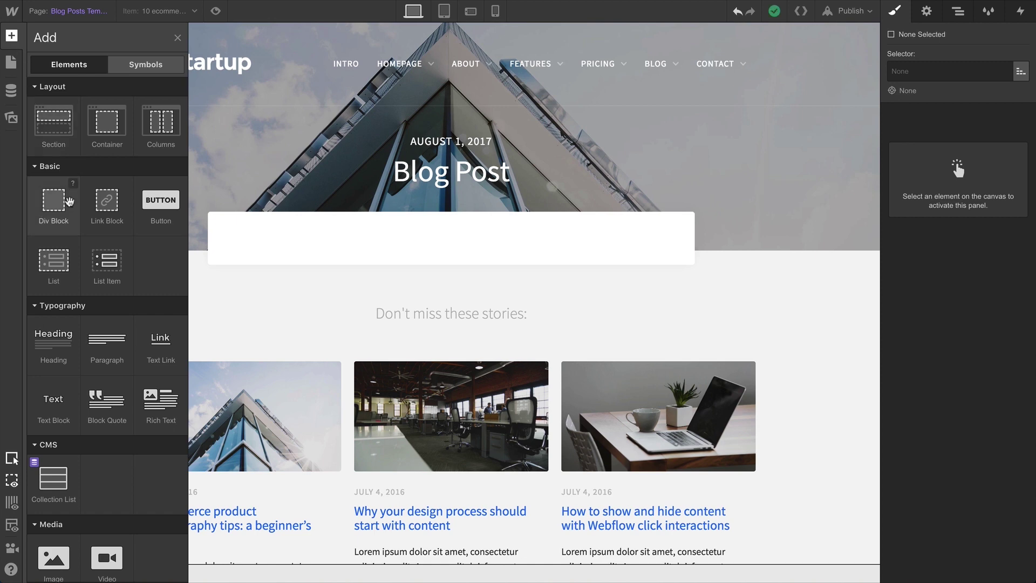
pyautogui.moveTo(162, 402); pyautogui.dragTo(302, 243)
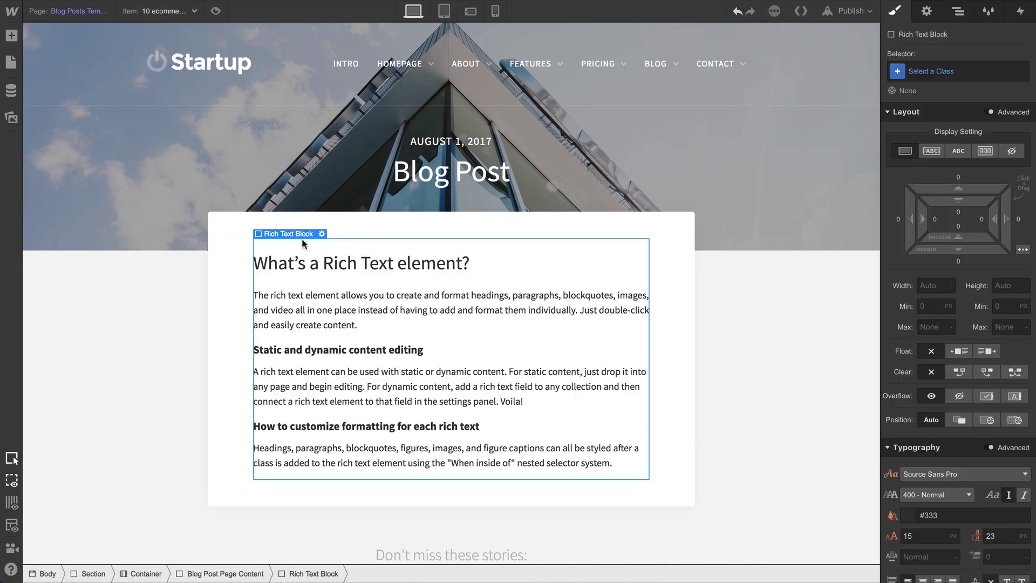
pyautogui.doubleClick(365, 324)
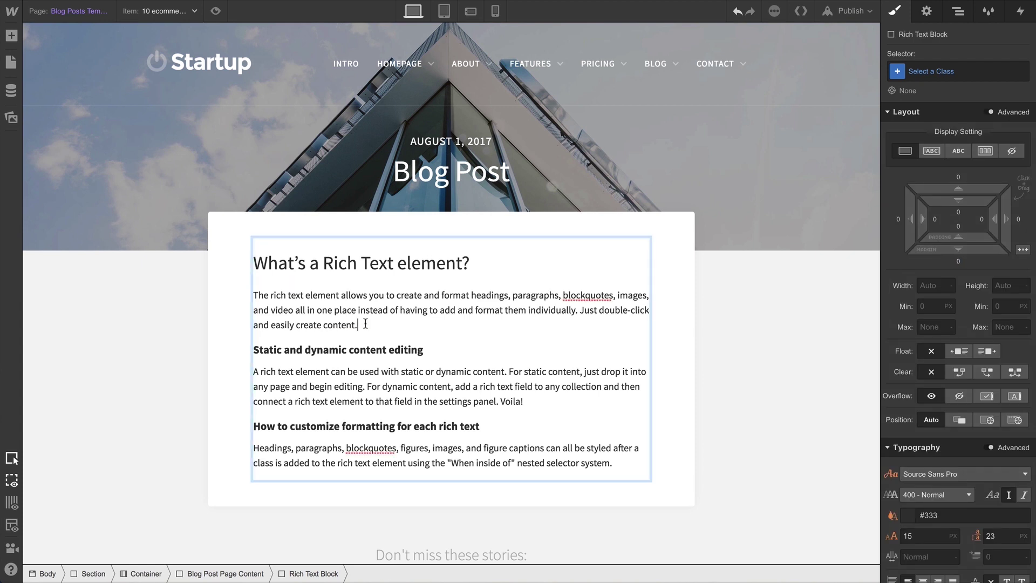
pyautogui.press('Return')
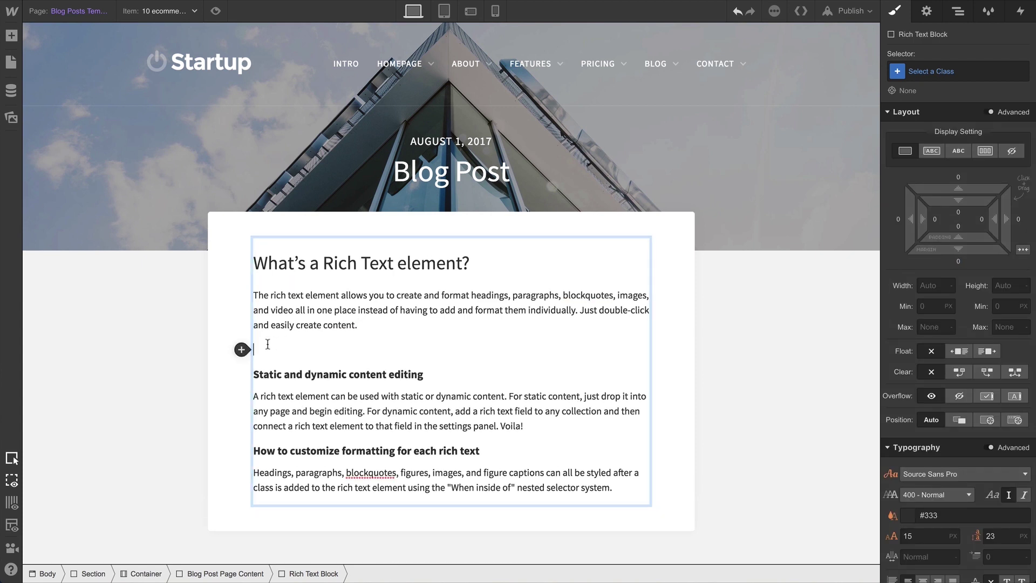
pyautogui.click(242, 350)
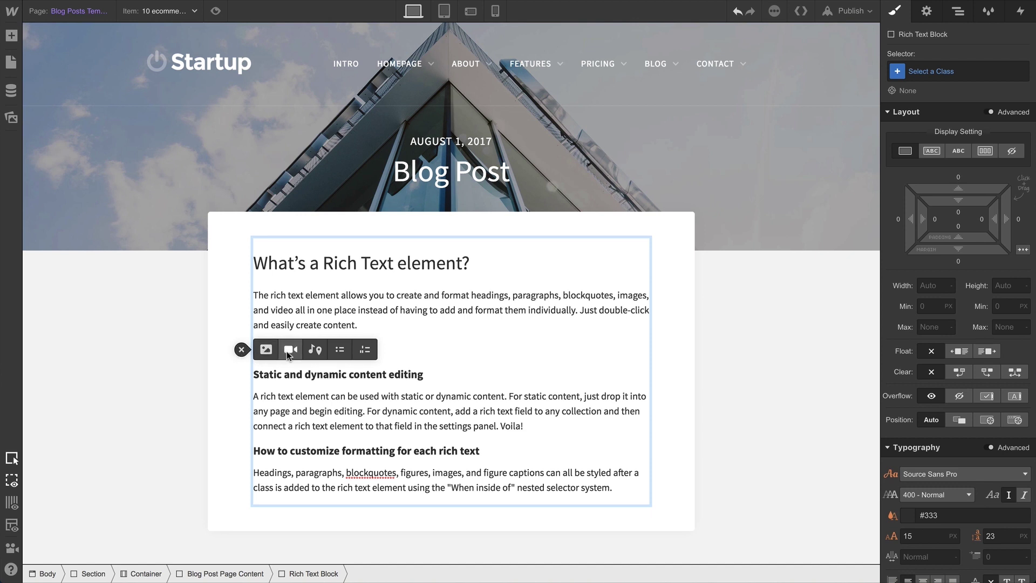
pyautogui.write('A new line of text')
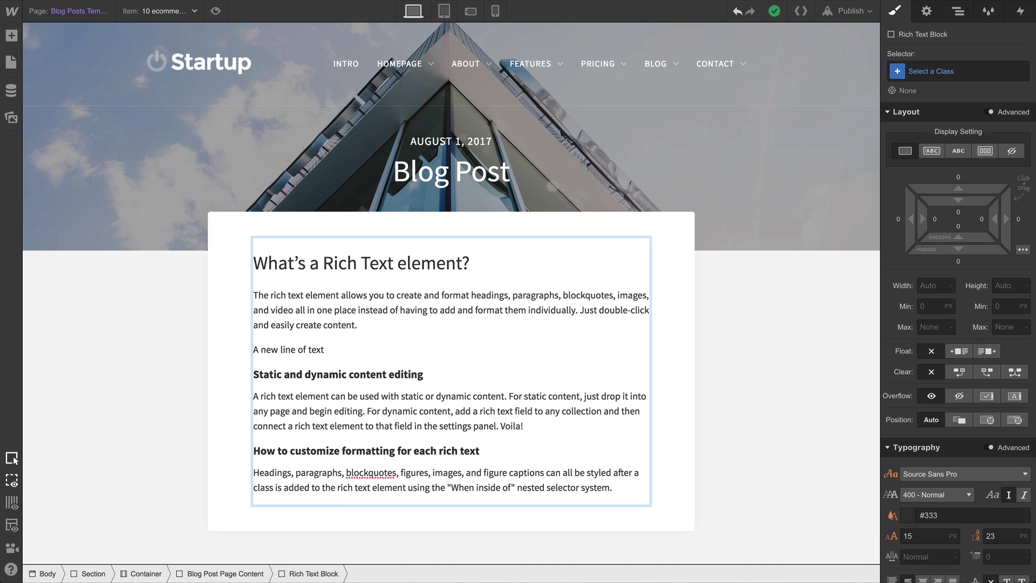
pyautogui.moveTo(330, 351); pyautogui.dragTo(252, 353)
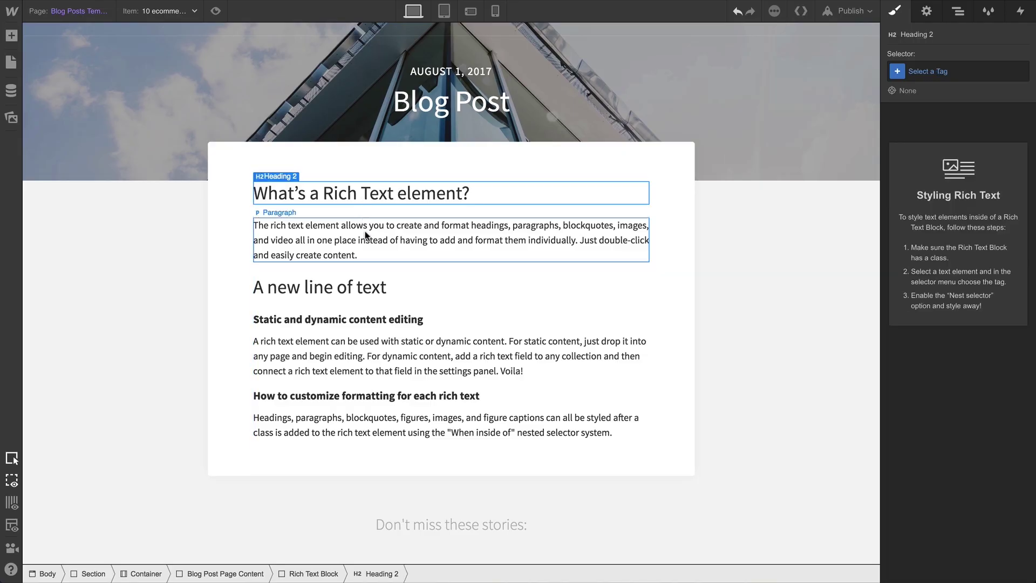
# Step: Color all H2 headings Medium Orchid (#b75dda) via the All H2 Headings selector
pyautogui.click(365, 231)
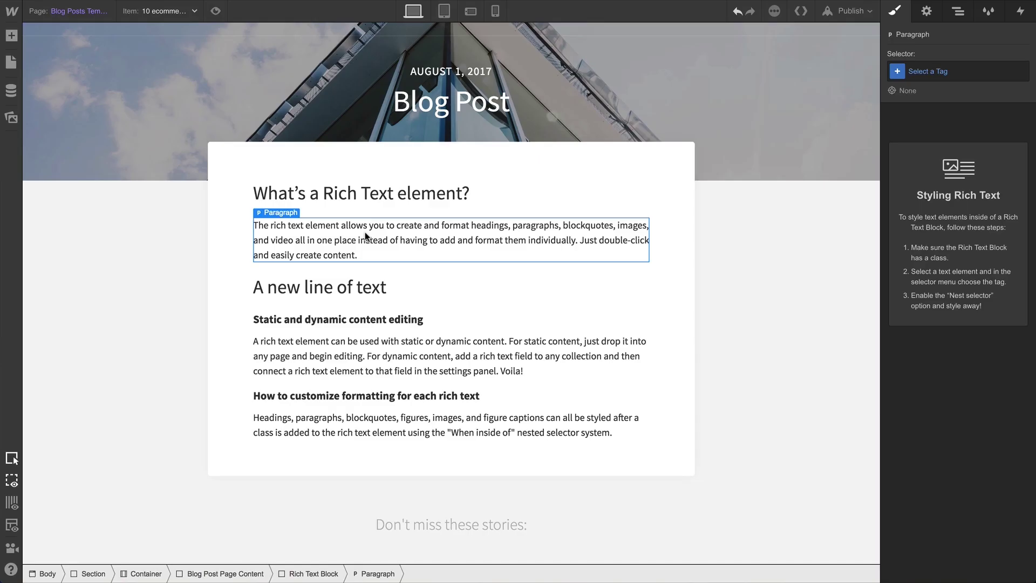
pyautogui.click(370, 289)
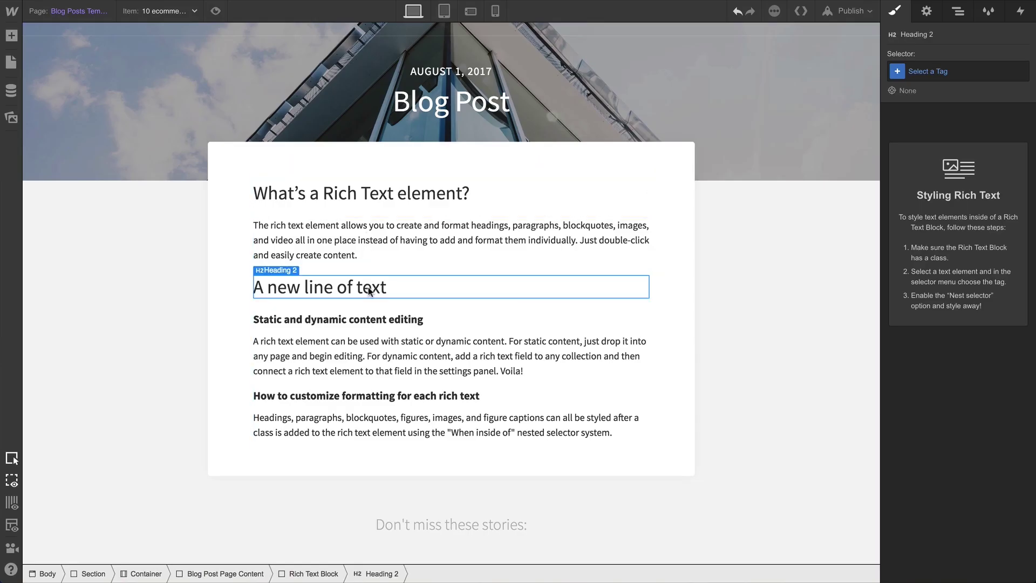
pyautogui.click(372, 322)
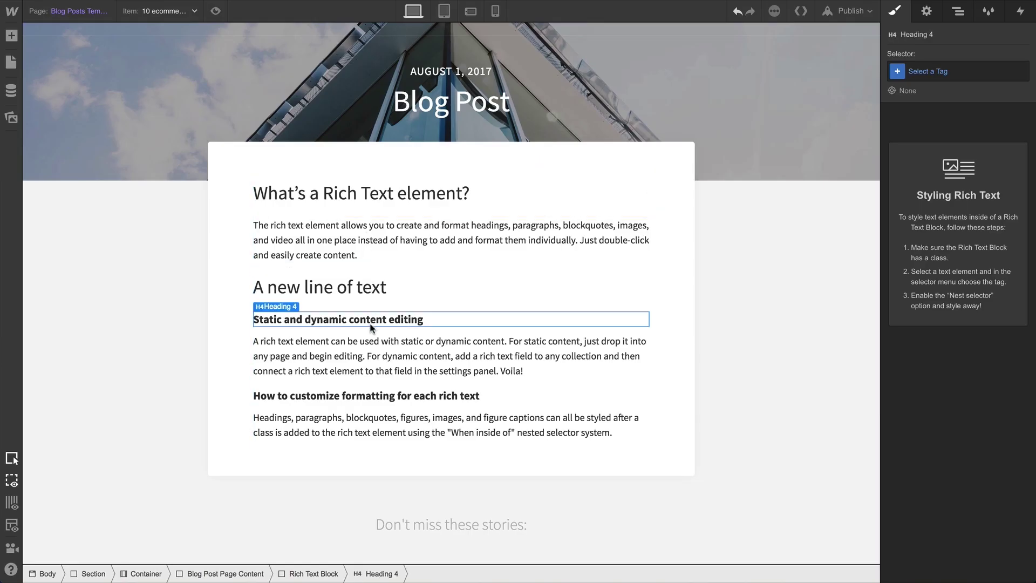
pyautogui.click(371, 352)
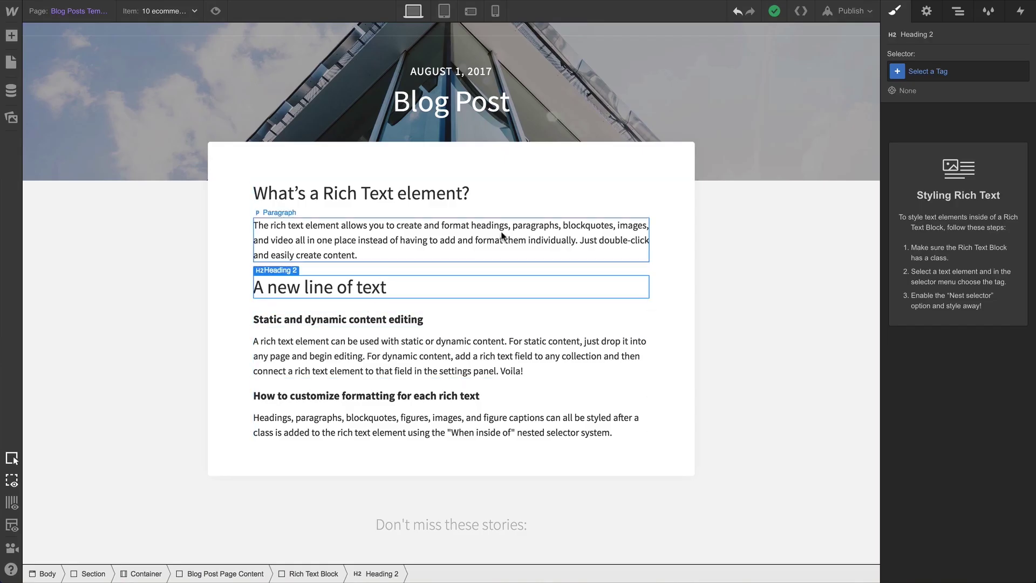
pyautogui.click(922, 72)
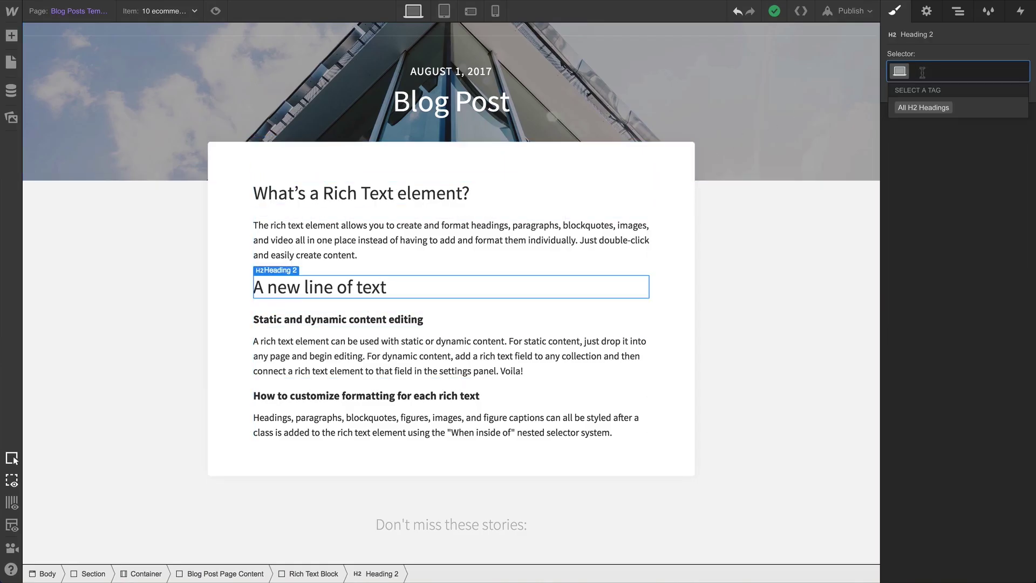
pyautogui.click(924, 108)
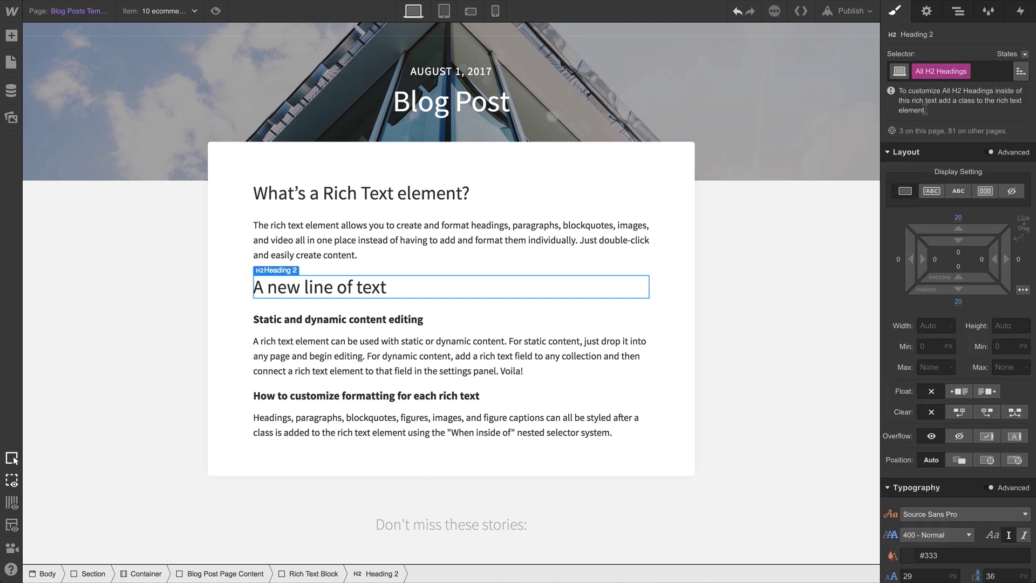
pyautogui.scroll(-4, 917, 227)
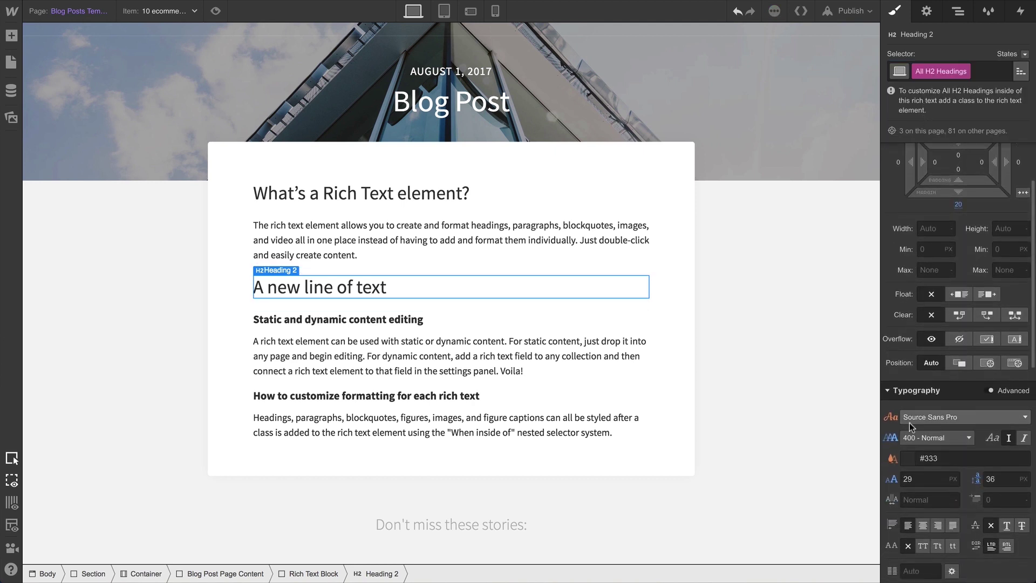
pyautogui.click(910, 462)
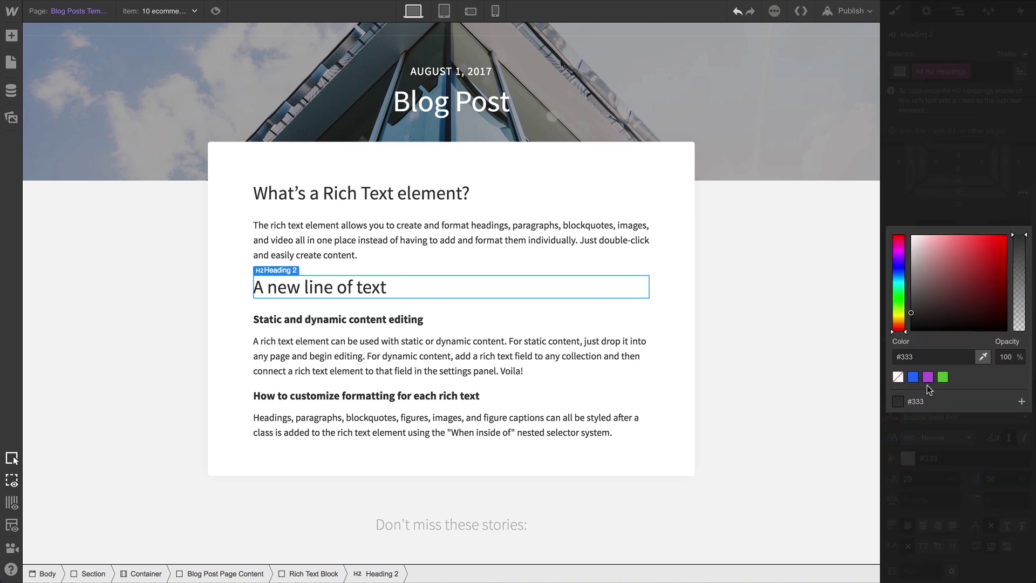
pyautogui.click(928, 377)
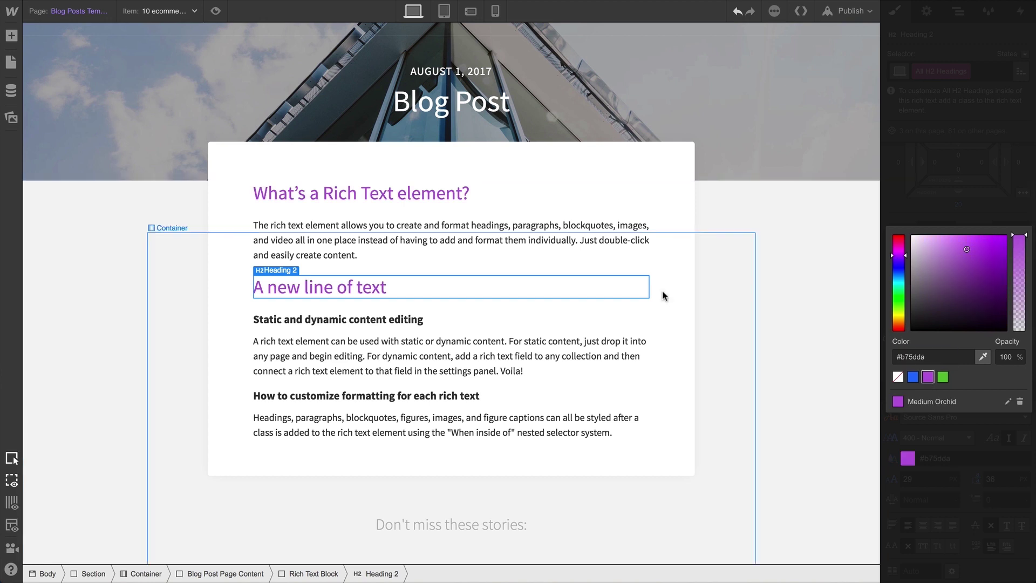
pyautogui.click(87, 16)
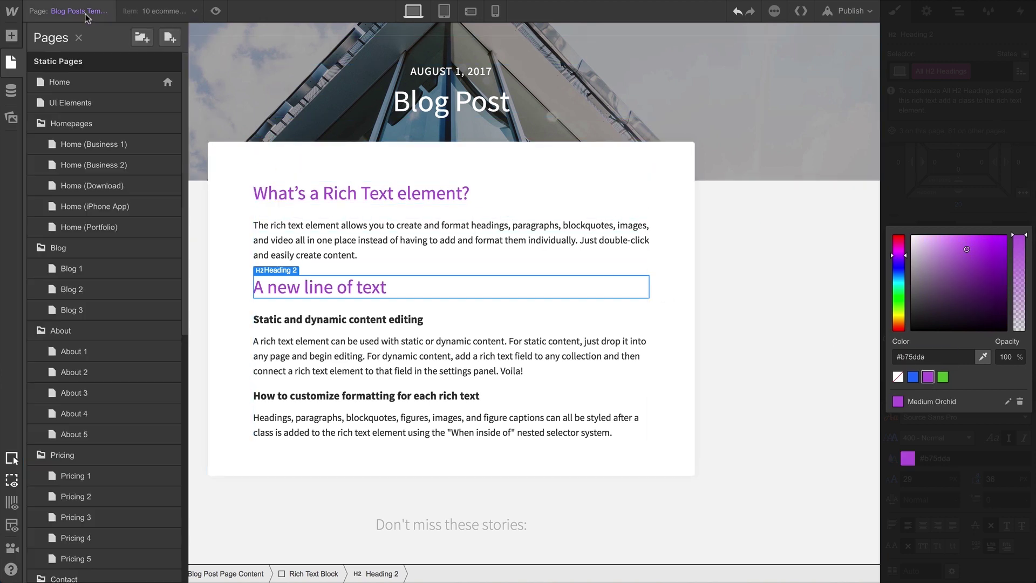
# Step: On the Blog 1 page, add a Rich Text block to the lower section
pyautogui.click(75, 261)
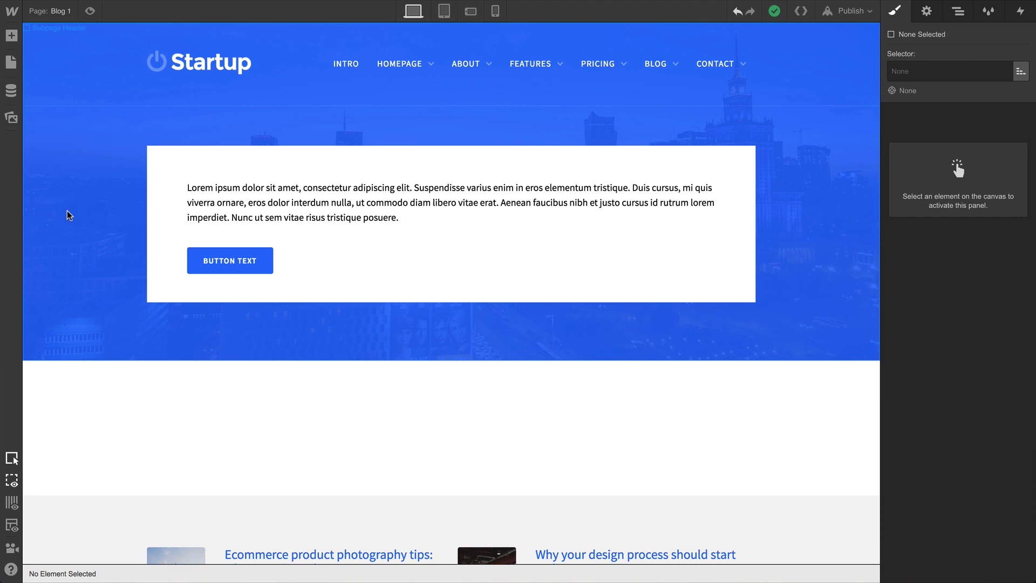
pyautogui.click(13, 36)
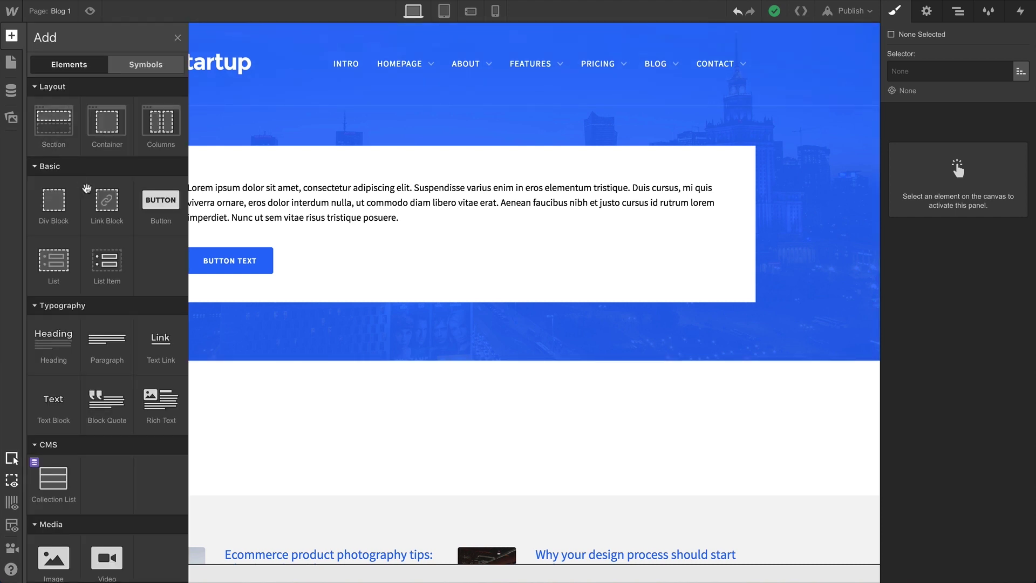
pyautogui.moveTo(160, 399); pyautogui.dragTo(371, 439)
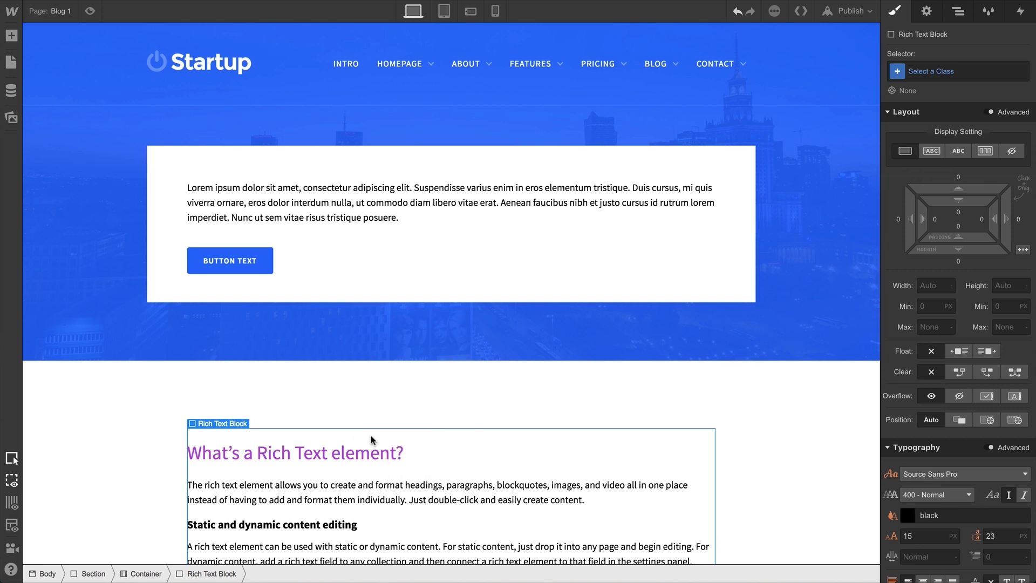
pyautogui.click(385, 453)
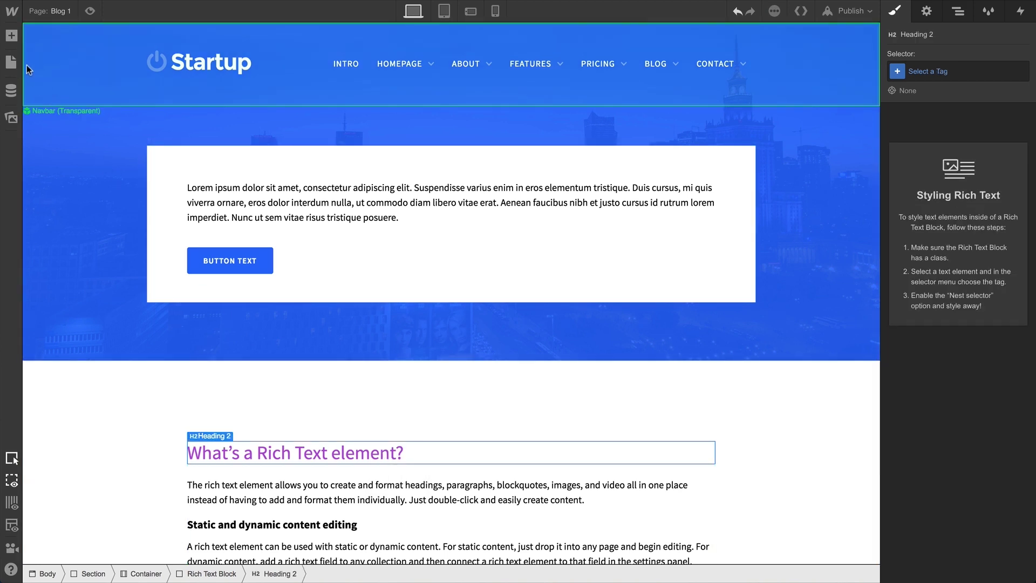
# Step: Add a new H2 heading at the top of the hero box
pyautogui.click(11, 37)
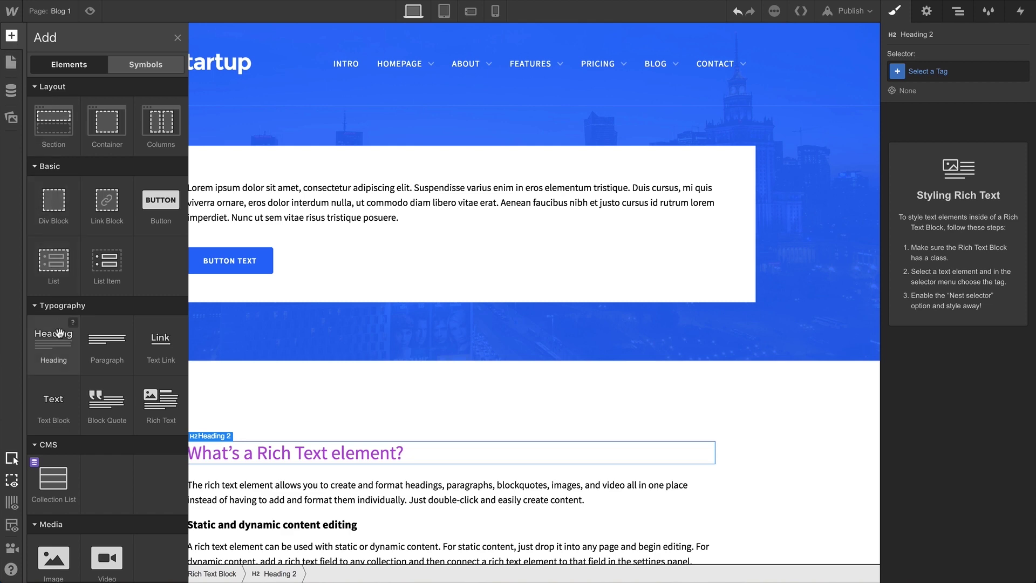
pyautogui.moveTo(67, 337); pyautogui.dragTo(210, 189)
pyautogui.click(228, 245)
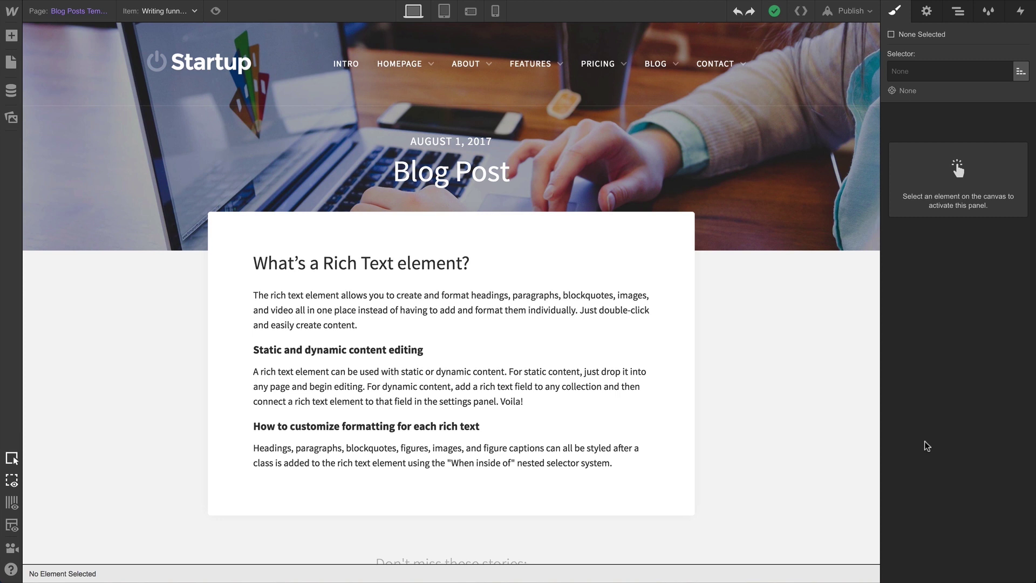
# Step: Give the template's whole Rich Text Block a new class named 'Rich Text Class'
pyautogui.click(640, 317)
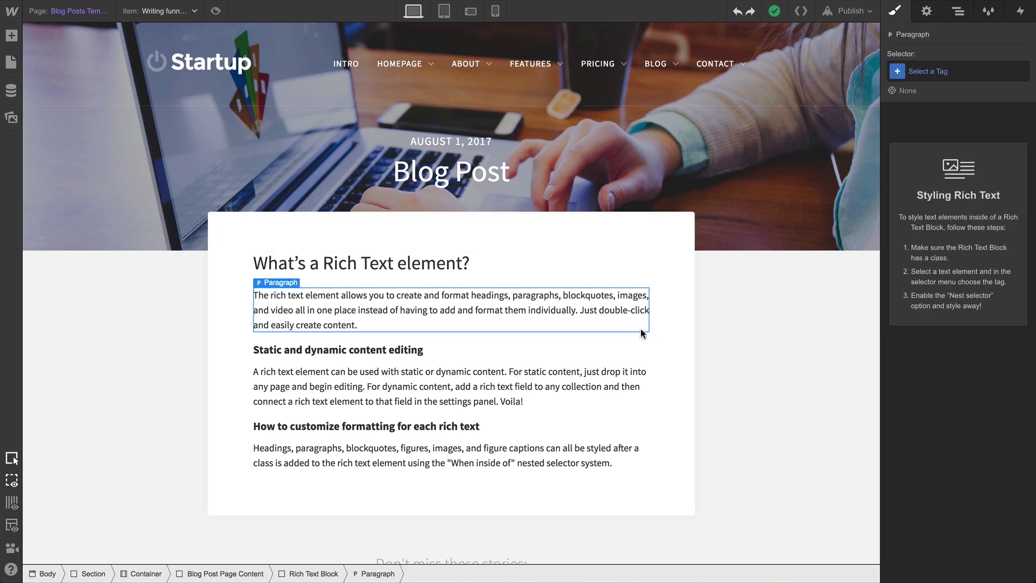
pyautogui.click(642, 340)
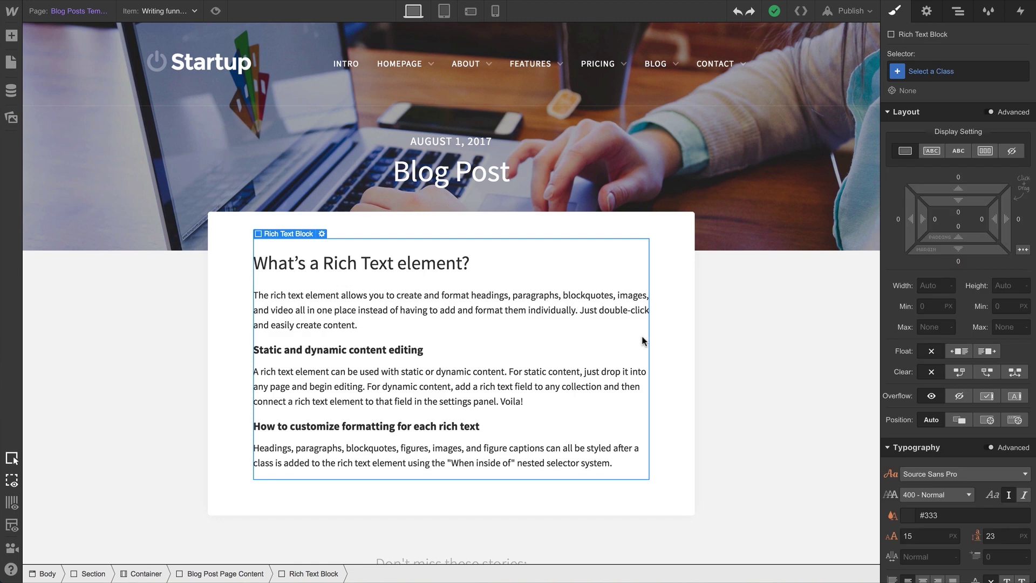
pyautogui.click(953, 75)
pyautogui.write('Rich Text Clas')
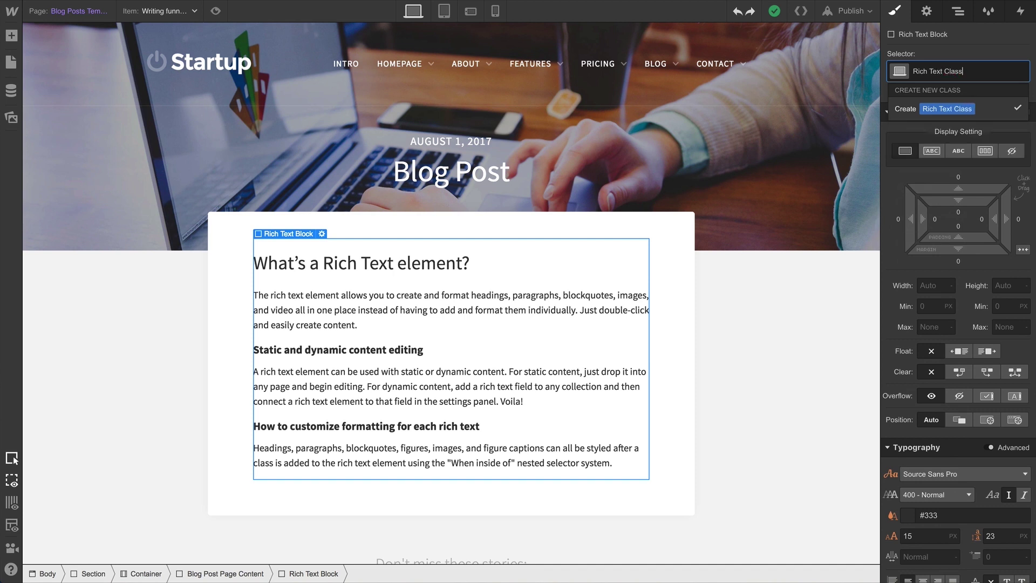
pyautogui.write('s')
pyautogui.press('Return')
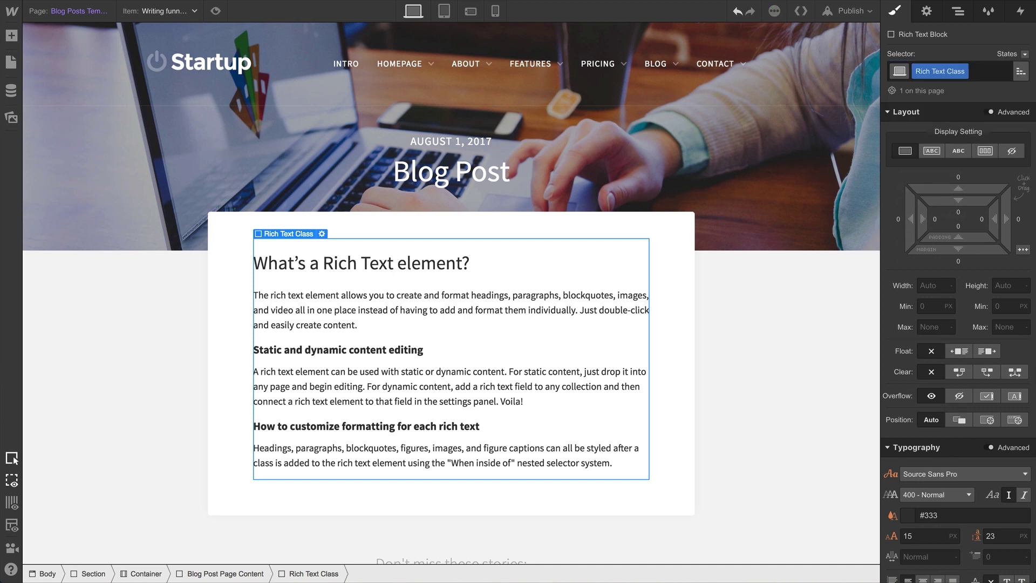
# Step: Target All Paragraphs nested inside Rich Text Class for styling
pyautogui.click(599, 309)
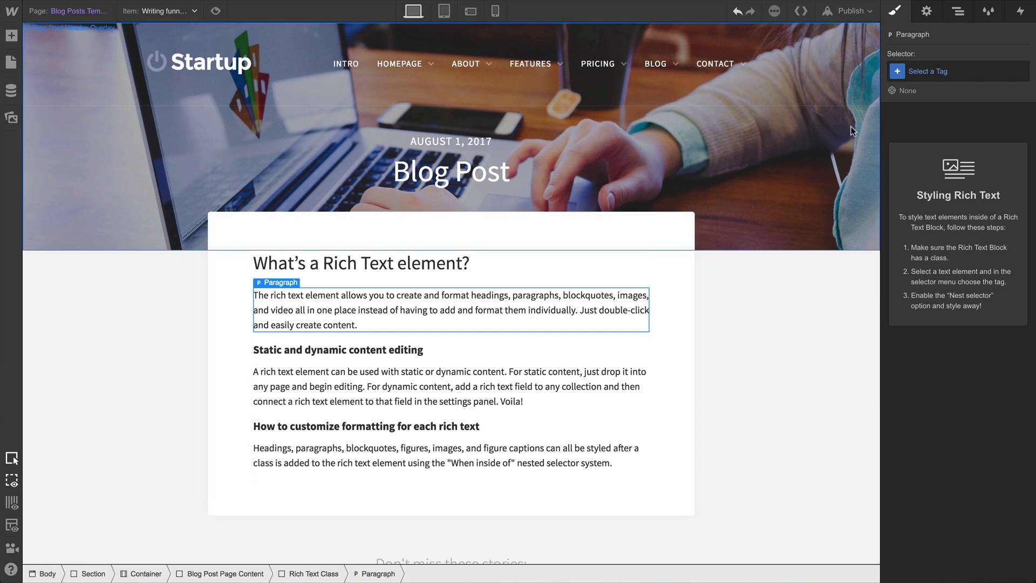
pyautogui.click(932, 75)
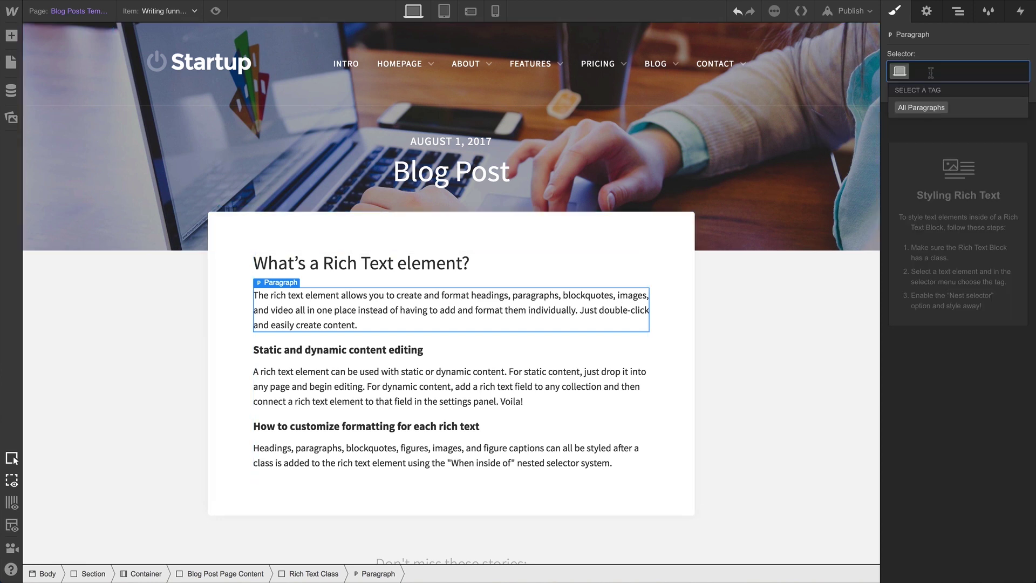
pyautogui.click(927, 110)
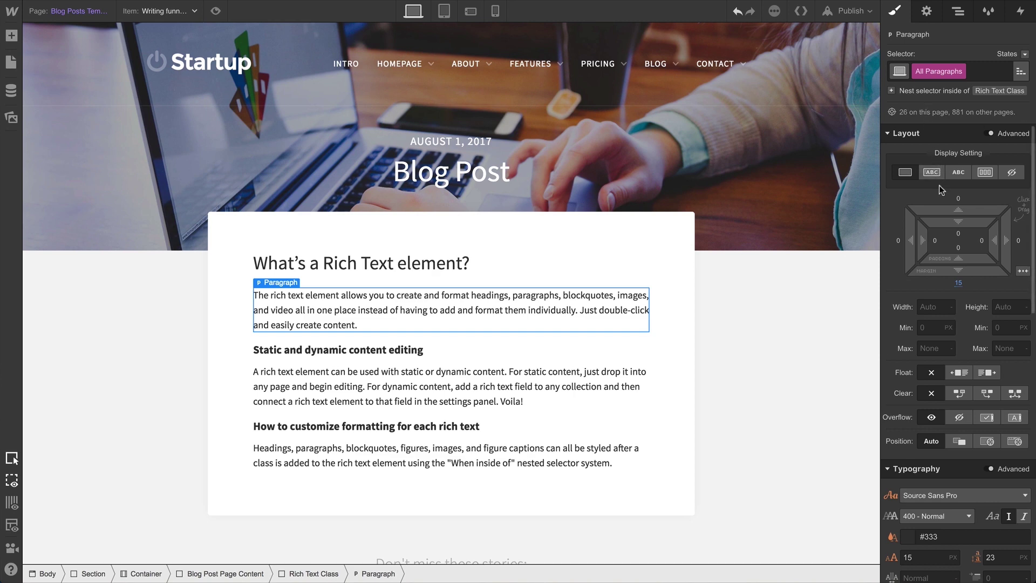
pyautogui.scroll(-3, 940, 189)
pyautogui.scroll(3, 940, 189)
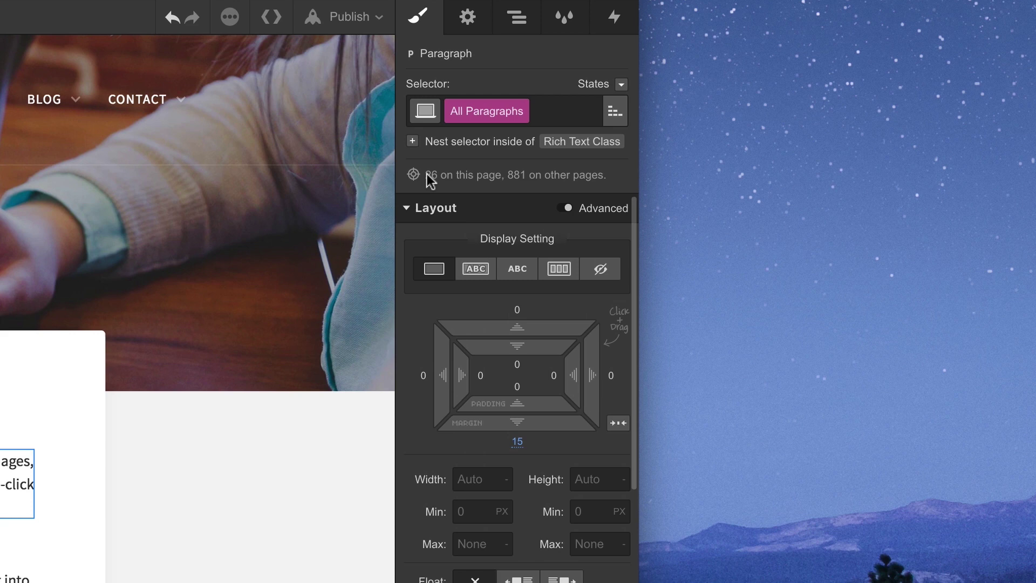
pyautogui.click(412, 142)
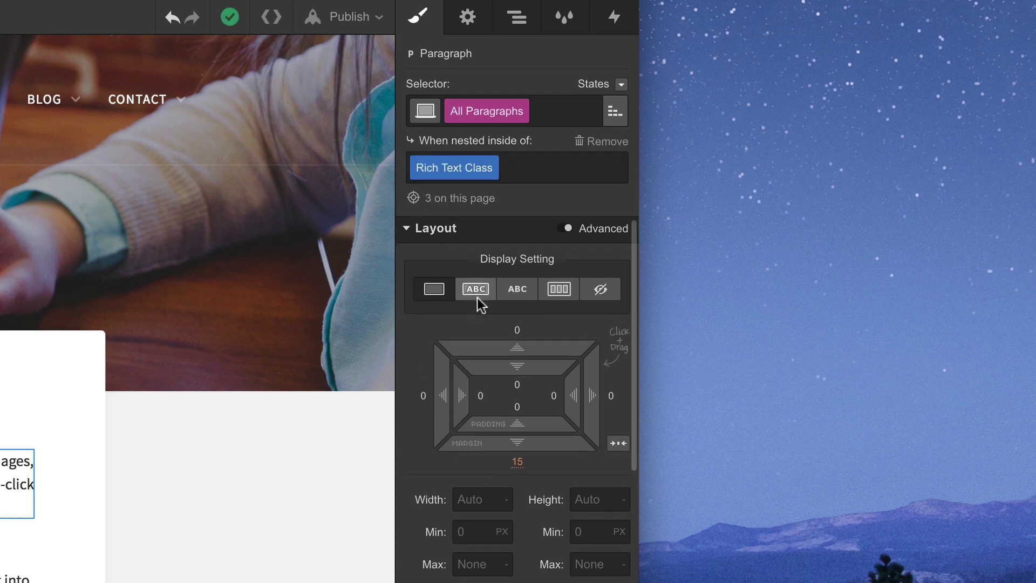
# Step: Make the nested paragraphs gray #9b9b9b at 19 px with 26 px line height
pyautogui.scroll(-3, 478, 313)
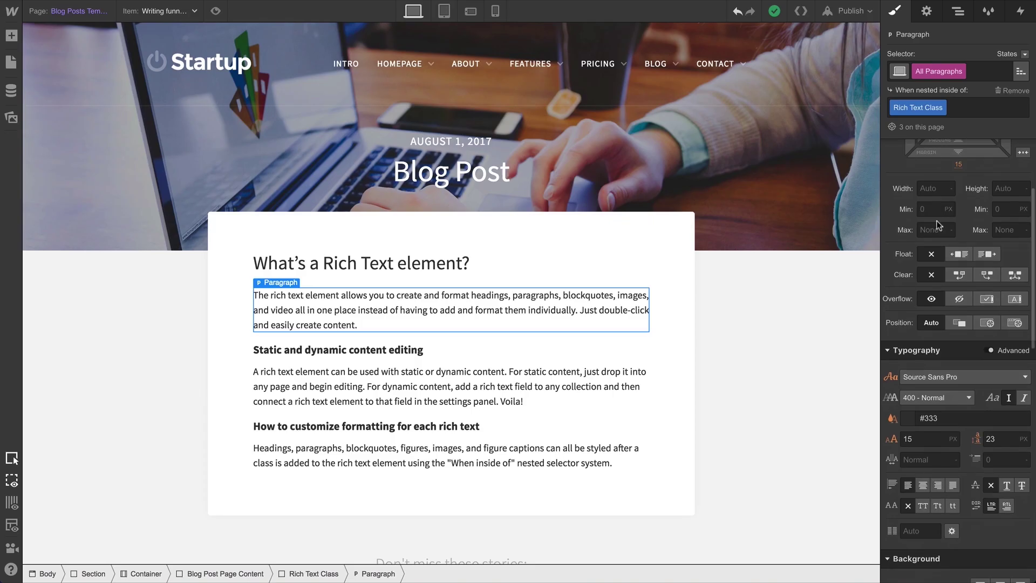
pyautogui.click(908, 418)
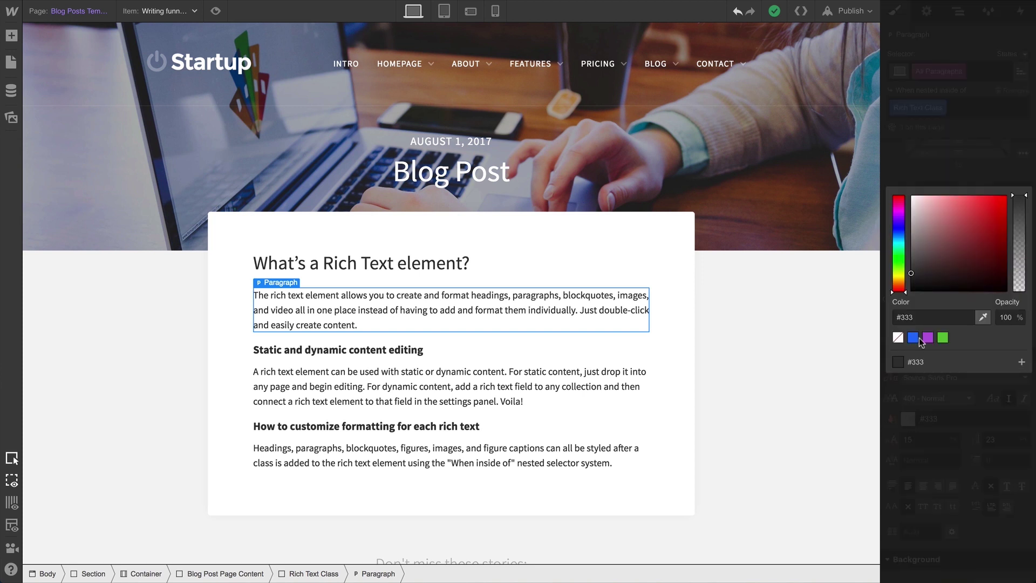
pyautogui.moveTo(913, 275); pyautogui.dragTo(910, 234)
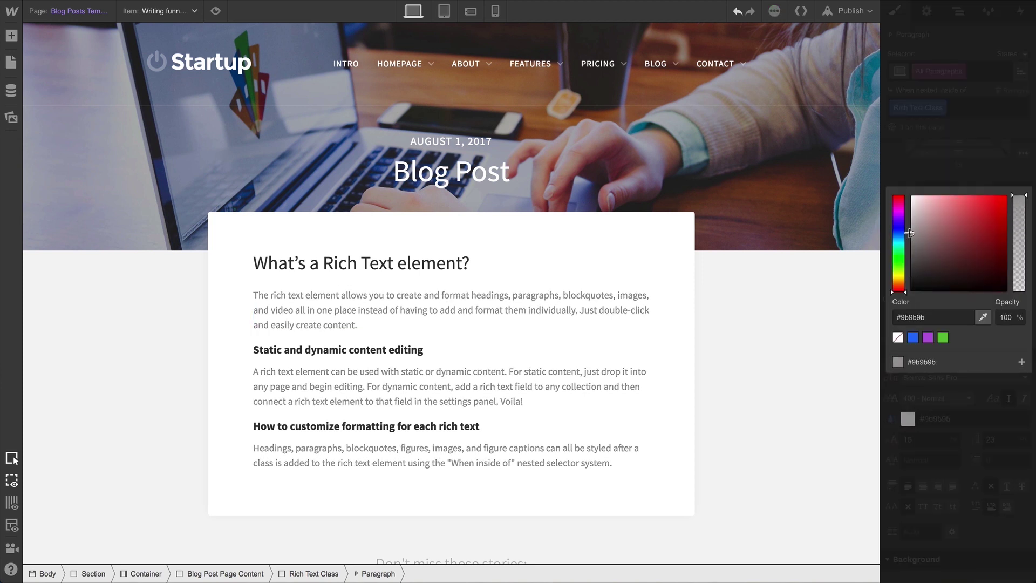
pyautogui.click(918, 168)
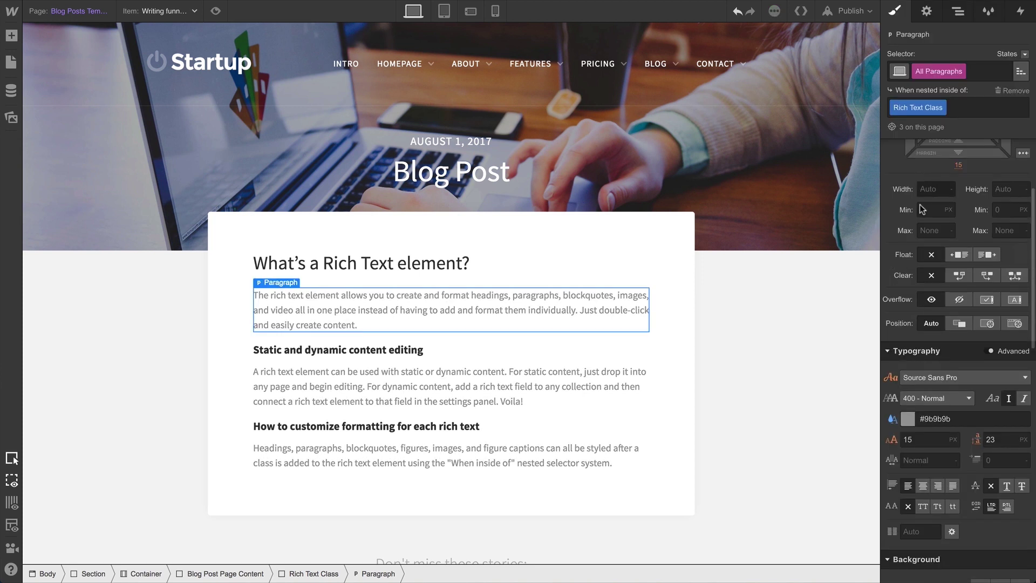
pyautogui.click(922, 441)
pyautogui.press('Up')
pyautogui.press('Up')
pyautogui.press('Up')
pyautogui.press('Up')
pyautogui.click(1000, 439)
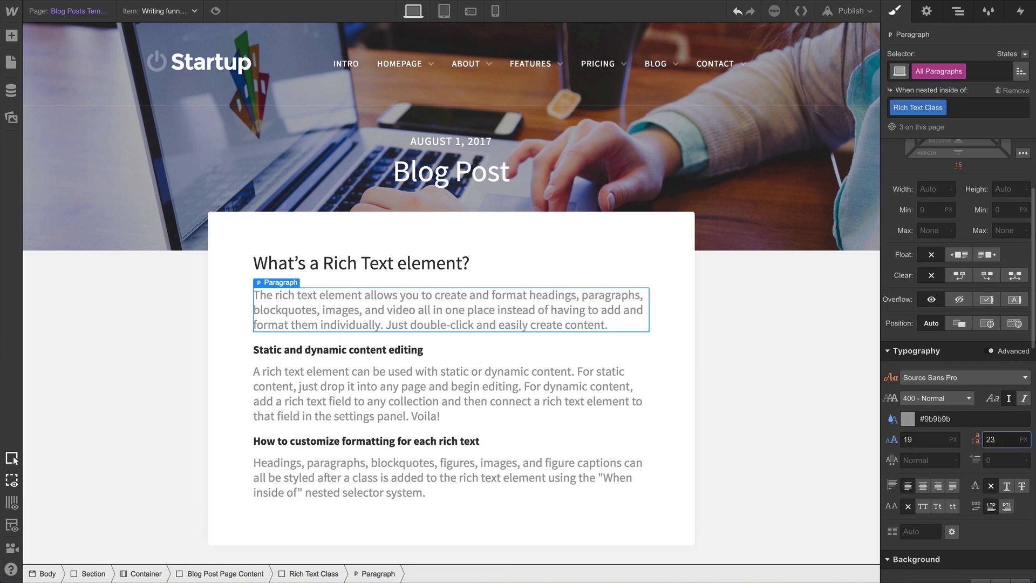
pyautogui.press('Up')
pyautogui.press('Up')
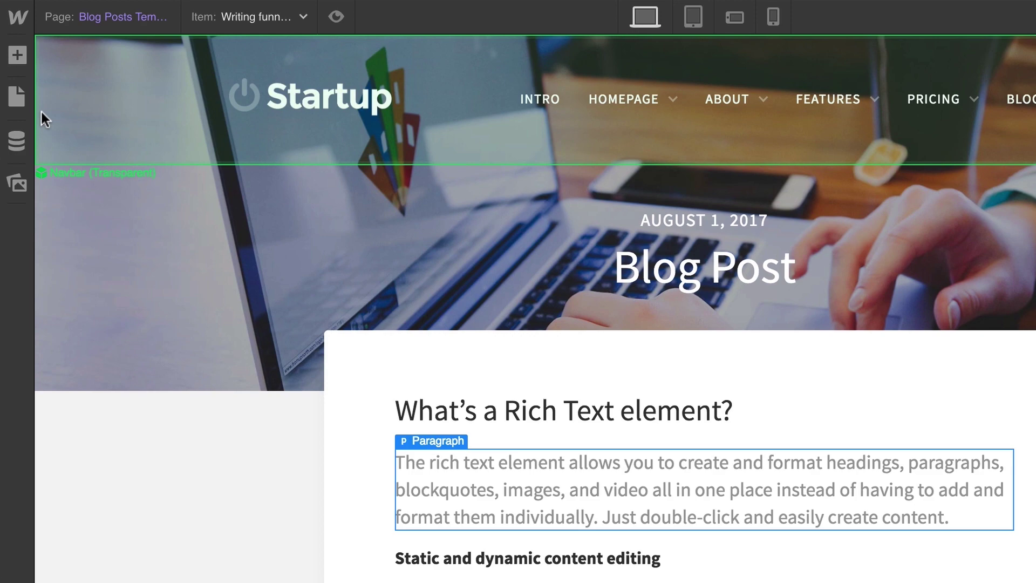
# Step: On the Blog 2 page, place a new Rich Text block
pyautogui.click(14, 66)
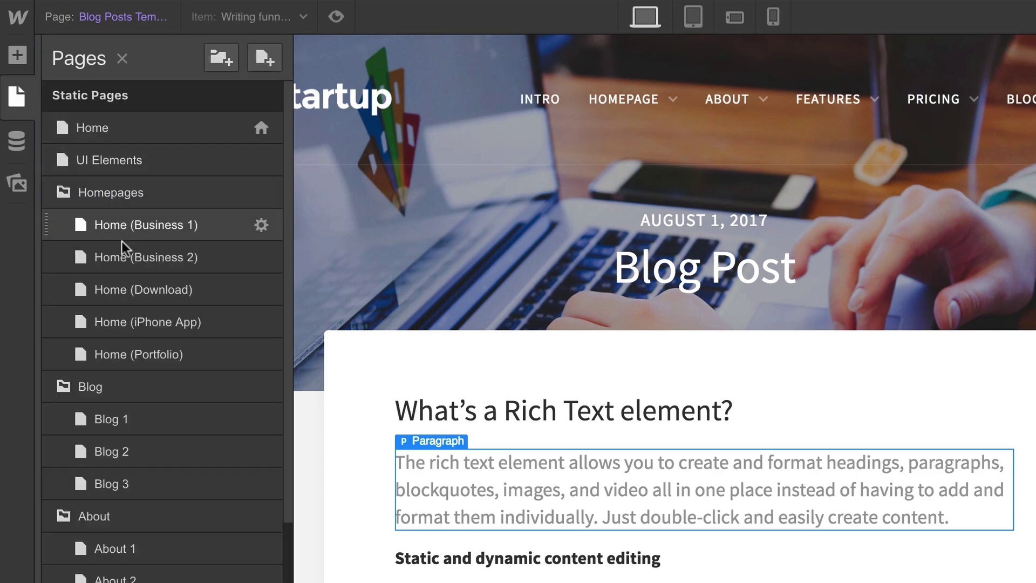
pyautogui.click(189, 453)
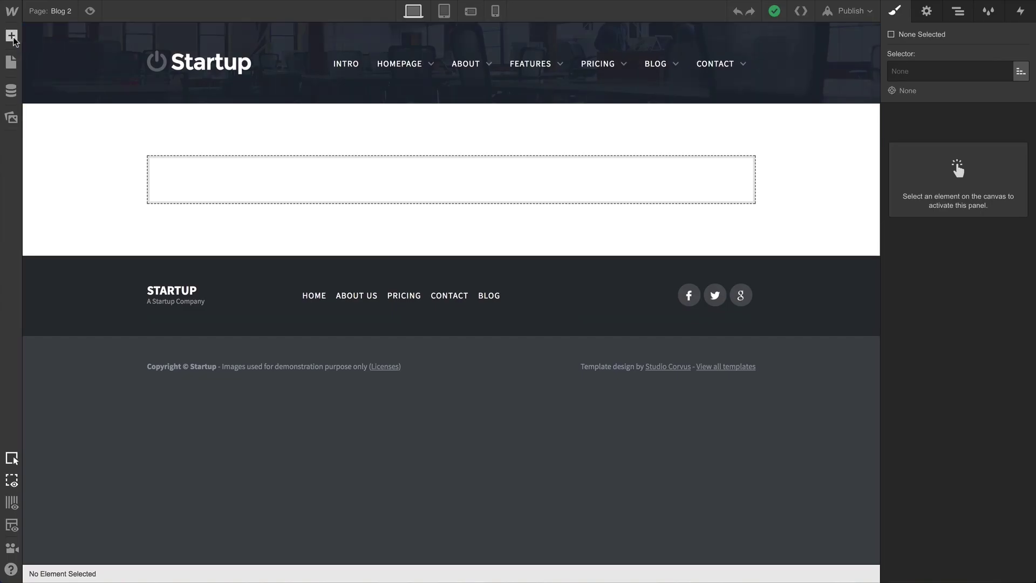
pyautogui.click(13, 40)
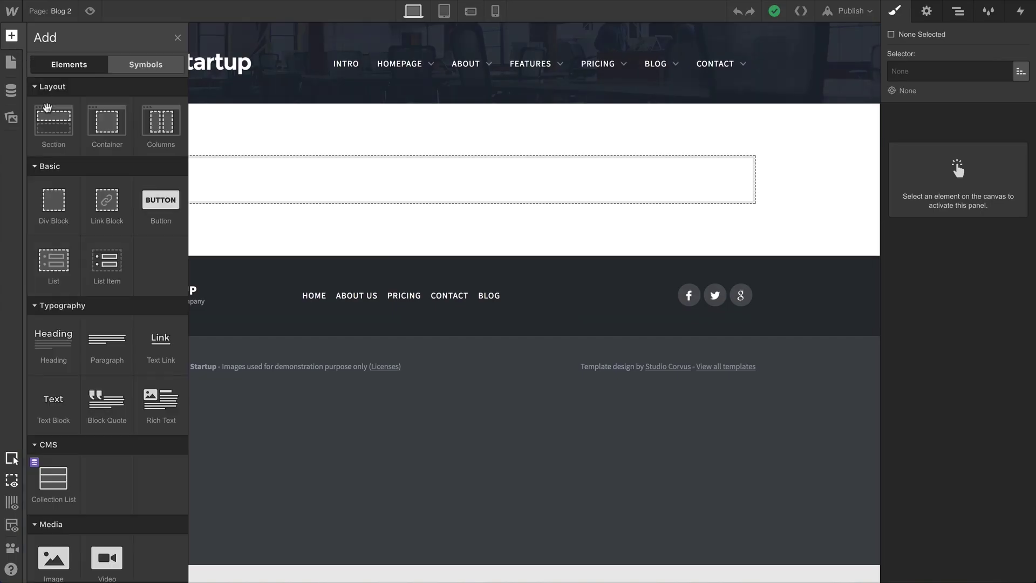
pyautogui.moveTo(162, 401); pyautogui.dragTo(248, 180)
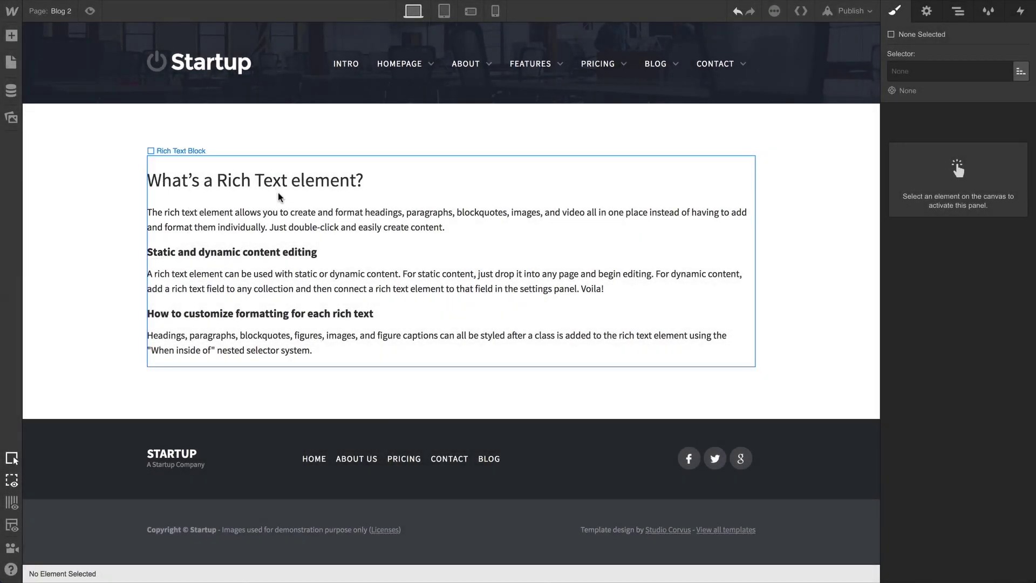
# Step: Apply the existing Rich Text Class to the new rich text block
pyautogui.click(278, 193)
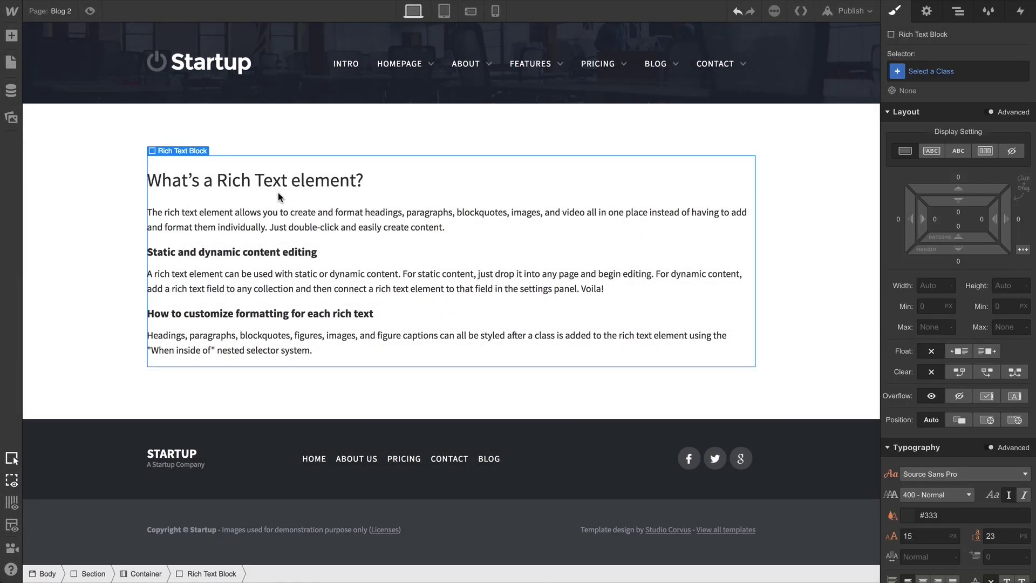
pyautogui.click(956, 74)
pyautogui.write('Rich Text Class')
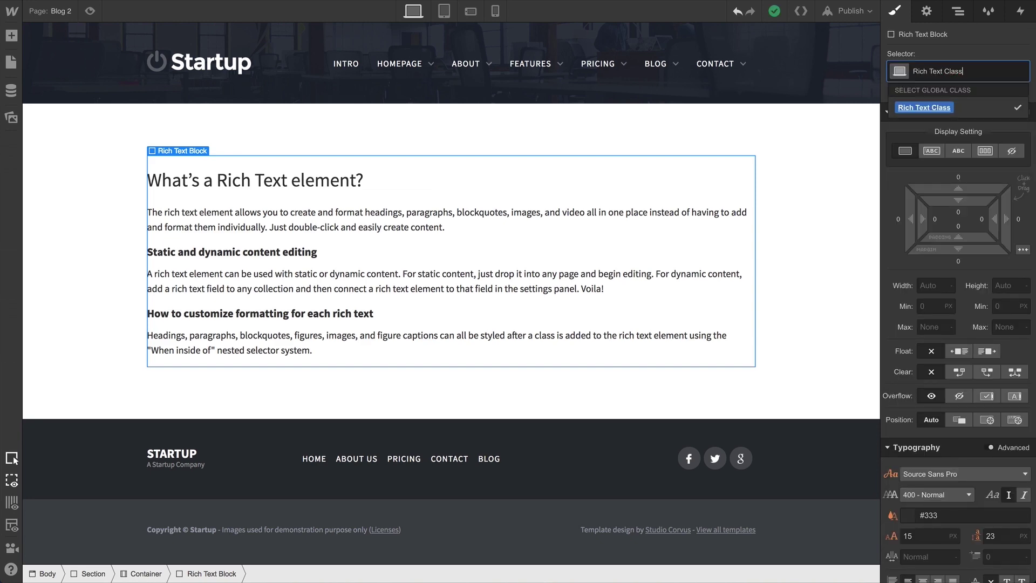
pyautogui.press('Return')
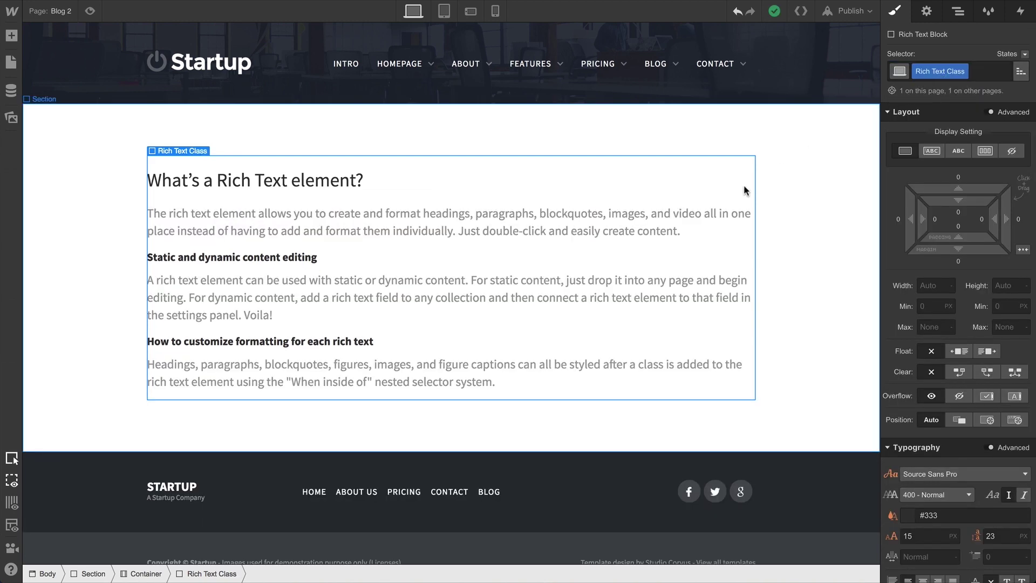
# Step: Drop an unclassed Rich Text block into the Blog Post content box and target its heading via All H2 Headings
pyautogui.click(695, 221)
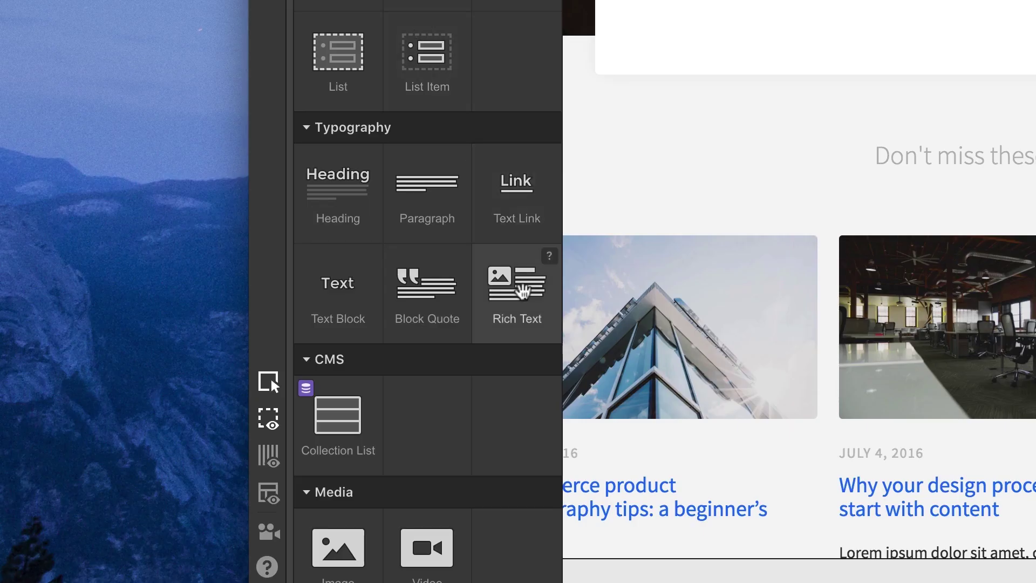
pyautogui.moveTo(518, 291); pyautogui.dragTo(708, 118)
pyautogui.moveTo(408, 245); pyautogui.dragTo(488, 159)
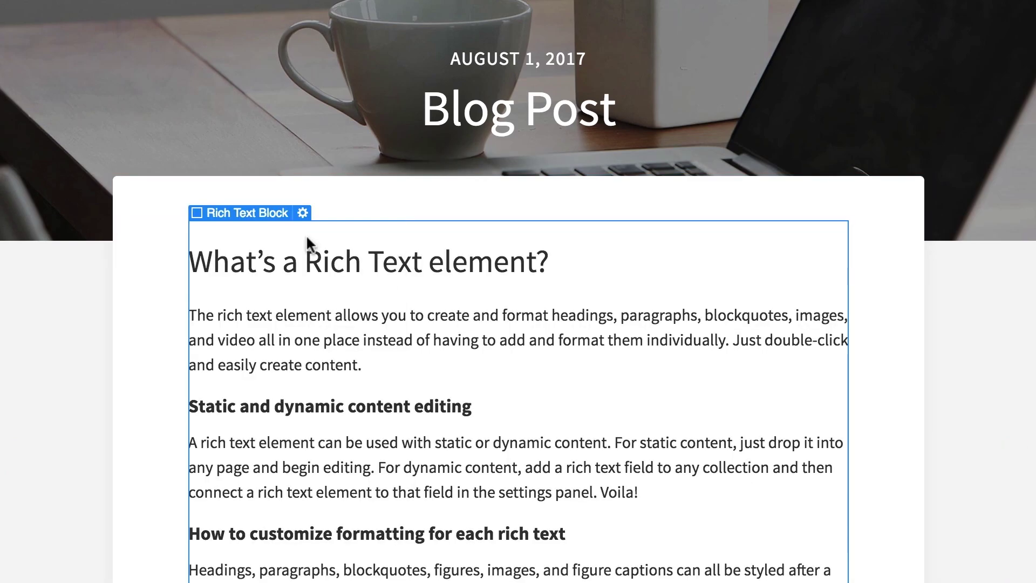
pyautogui.click(306, 239)
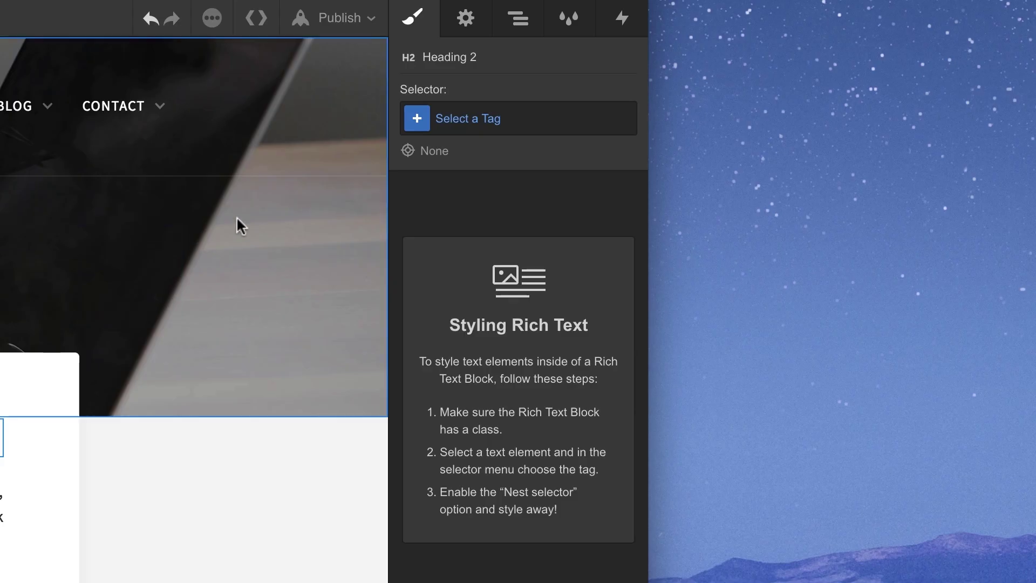
pyautogui.click(452, 117)
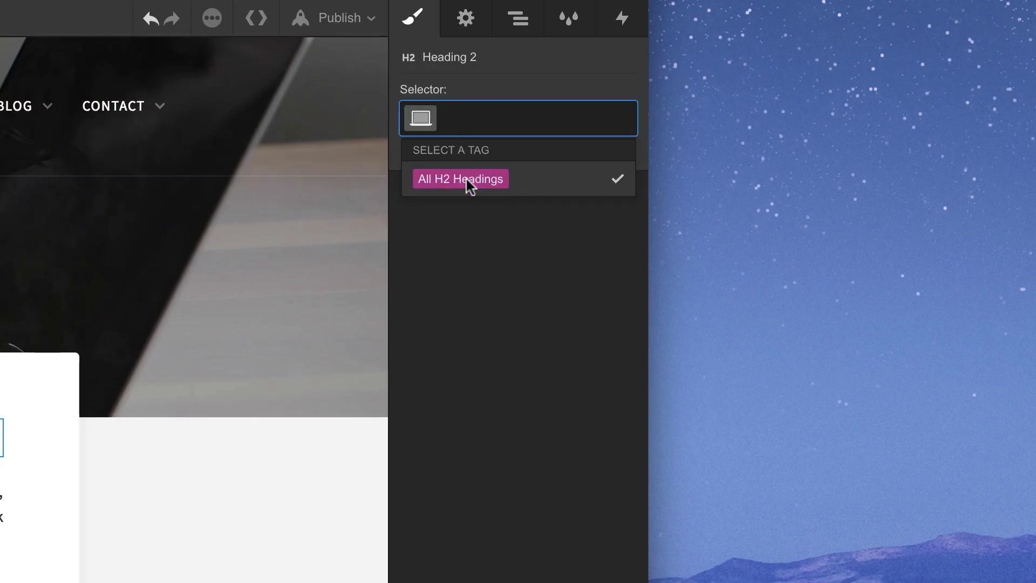
pyautogui.click(467, 179)
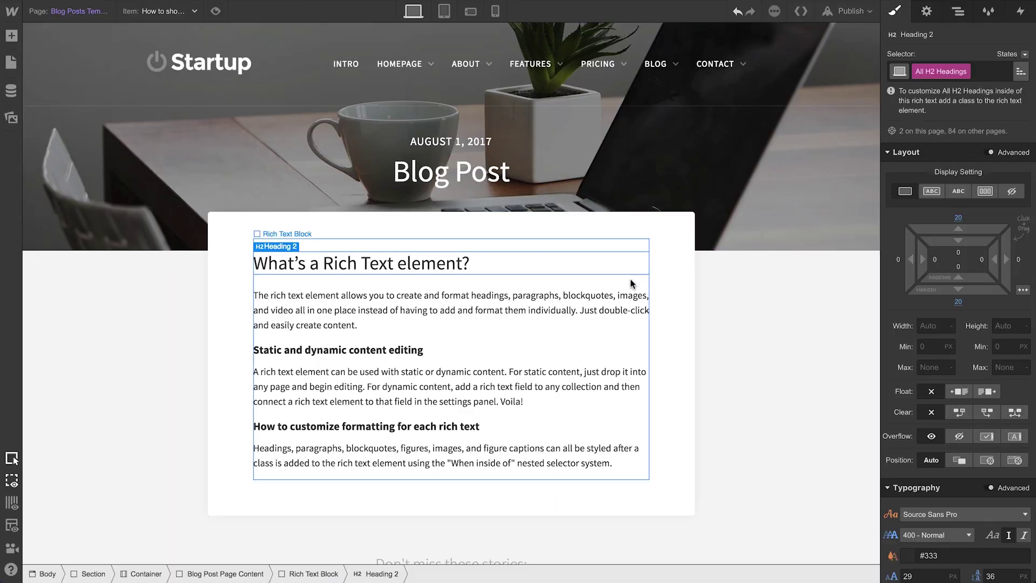
# Step: Give the block the new class Awesome RTE and nest the All Paragraphs style inside it
pyautogui.click(631, 279)
pyautogui.click(918, 71)
pyautogui.write('Awesome RTE')
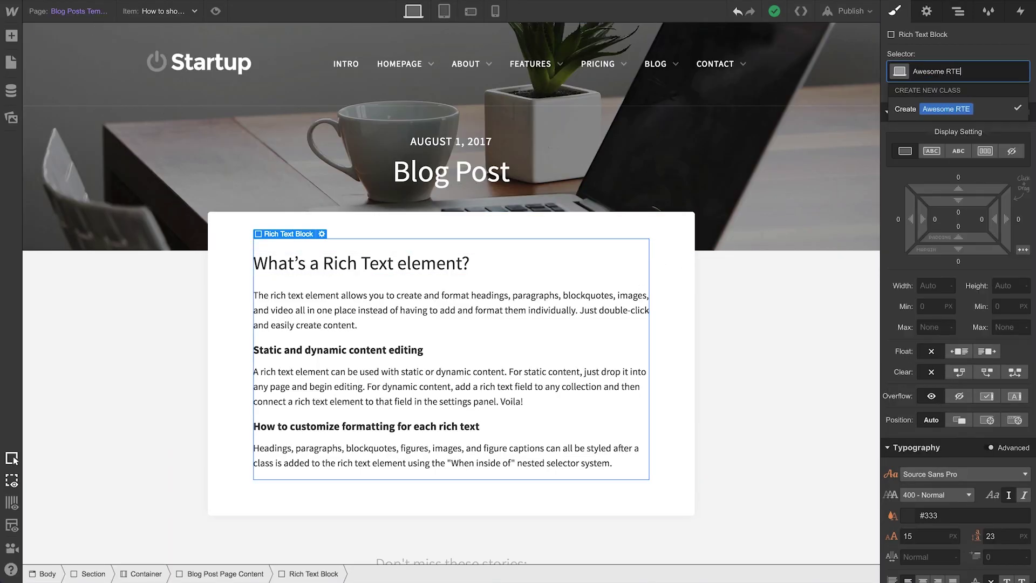
pyautogui.press('Return')
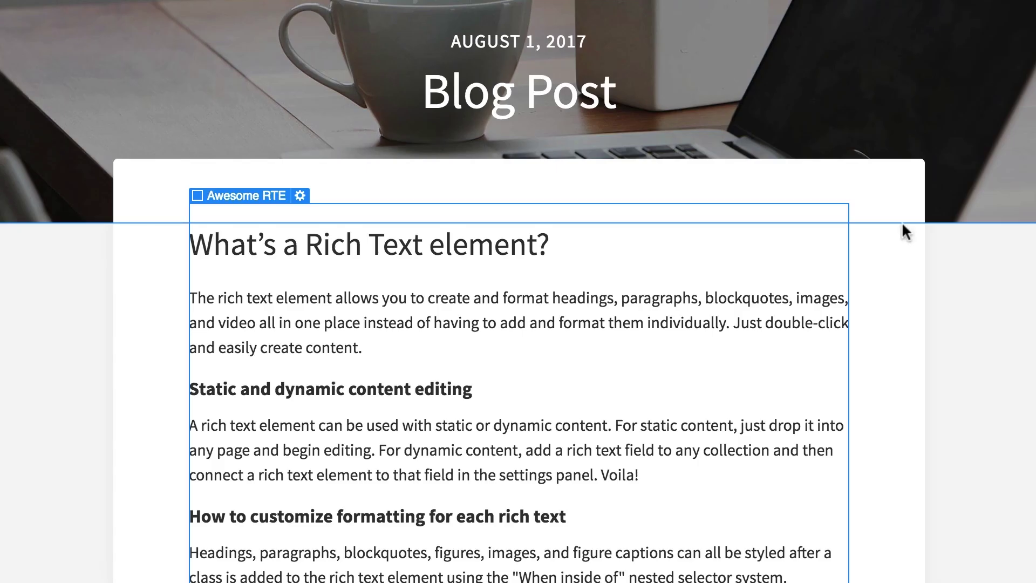
pyautogui.click(571, 306)
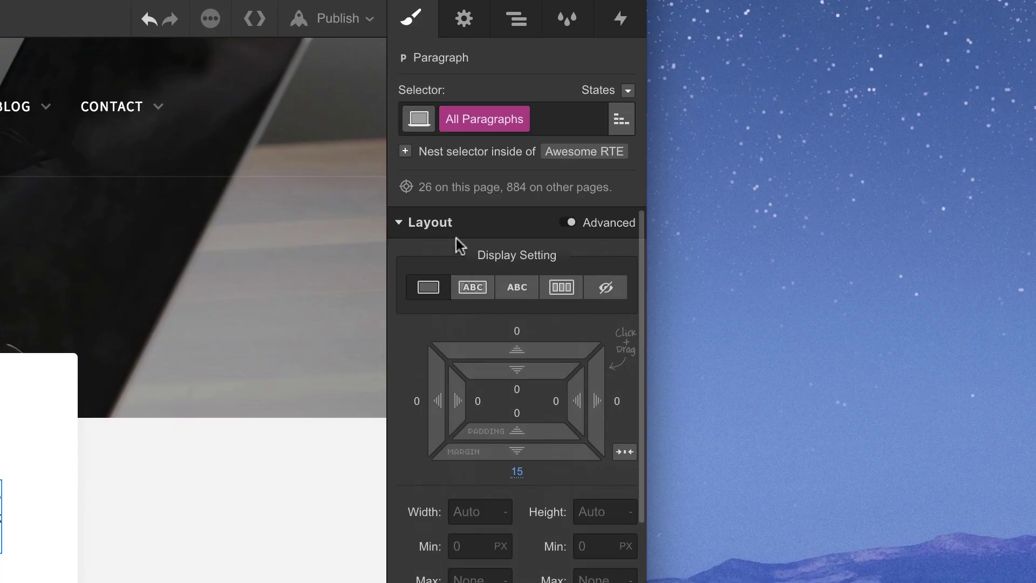
pyautogui.click(406, 154)
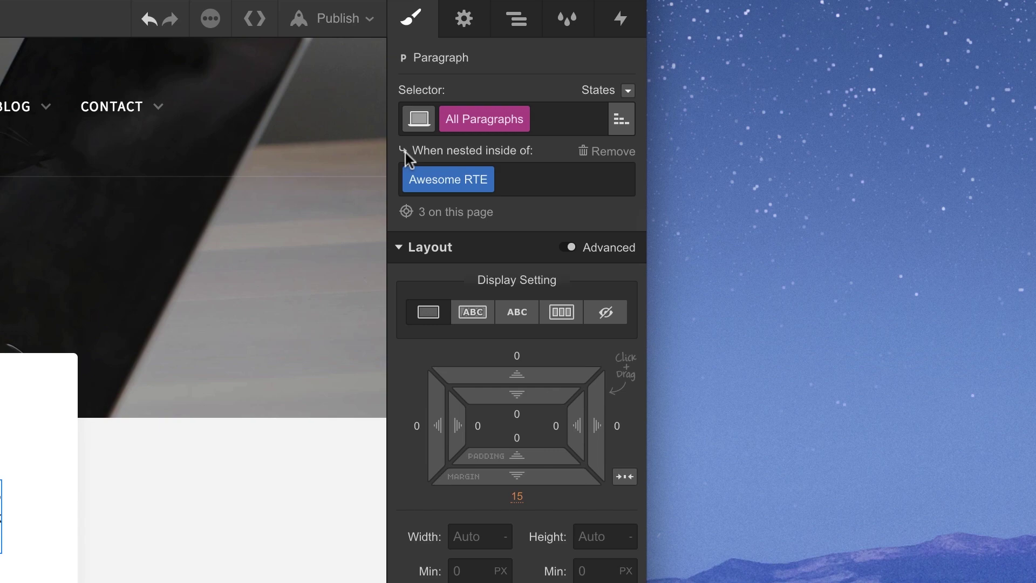